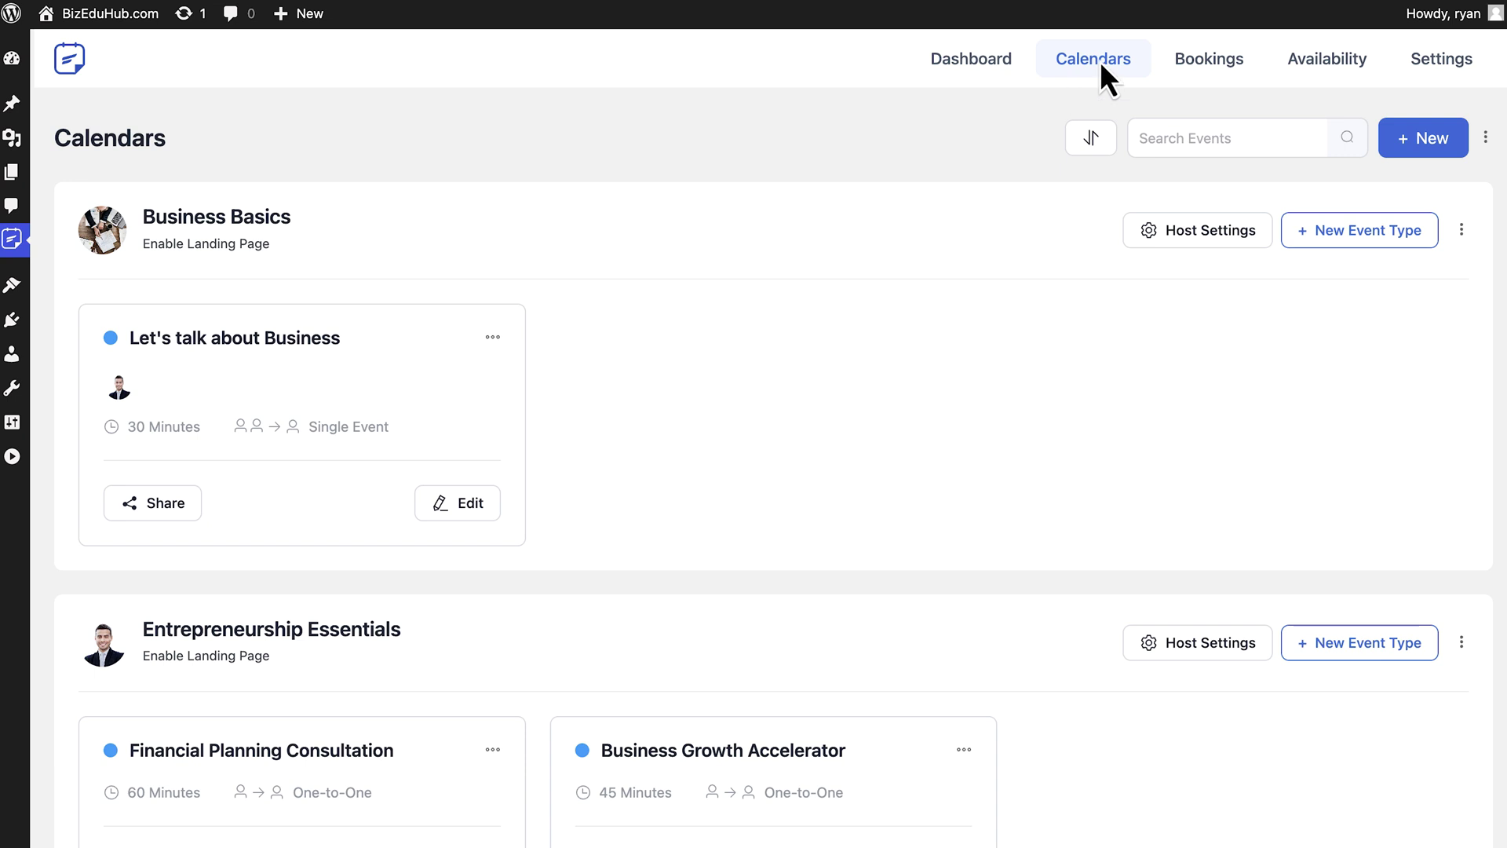
- In the Let's talk about Business event's email notifications, switch on 'Configure Meeting Reminder to Attendee'
left_click(483, 510)
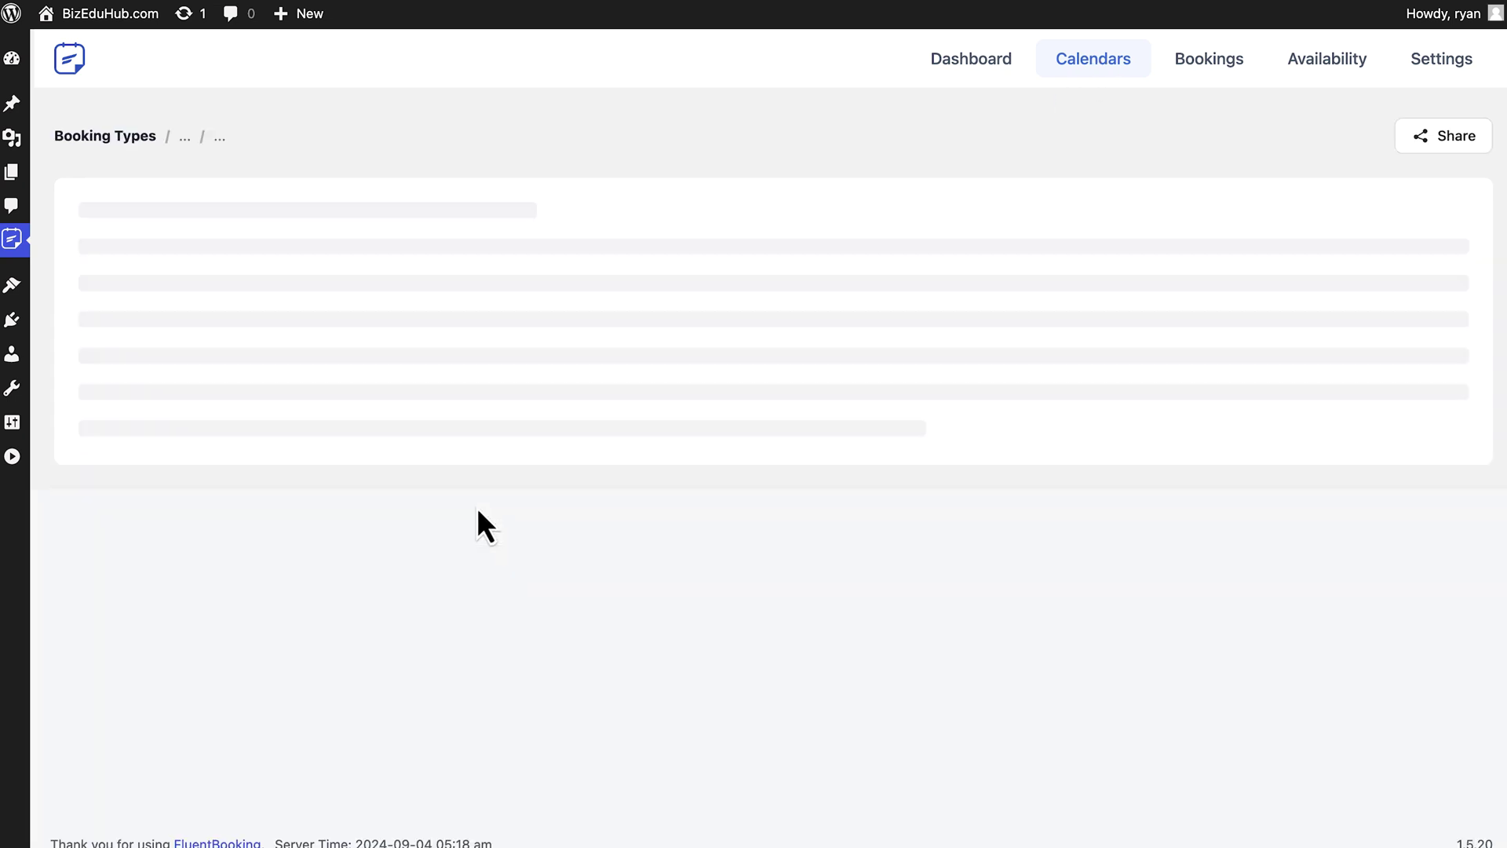
left_click(210, 446)
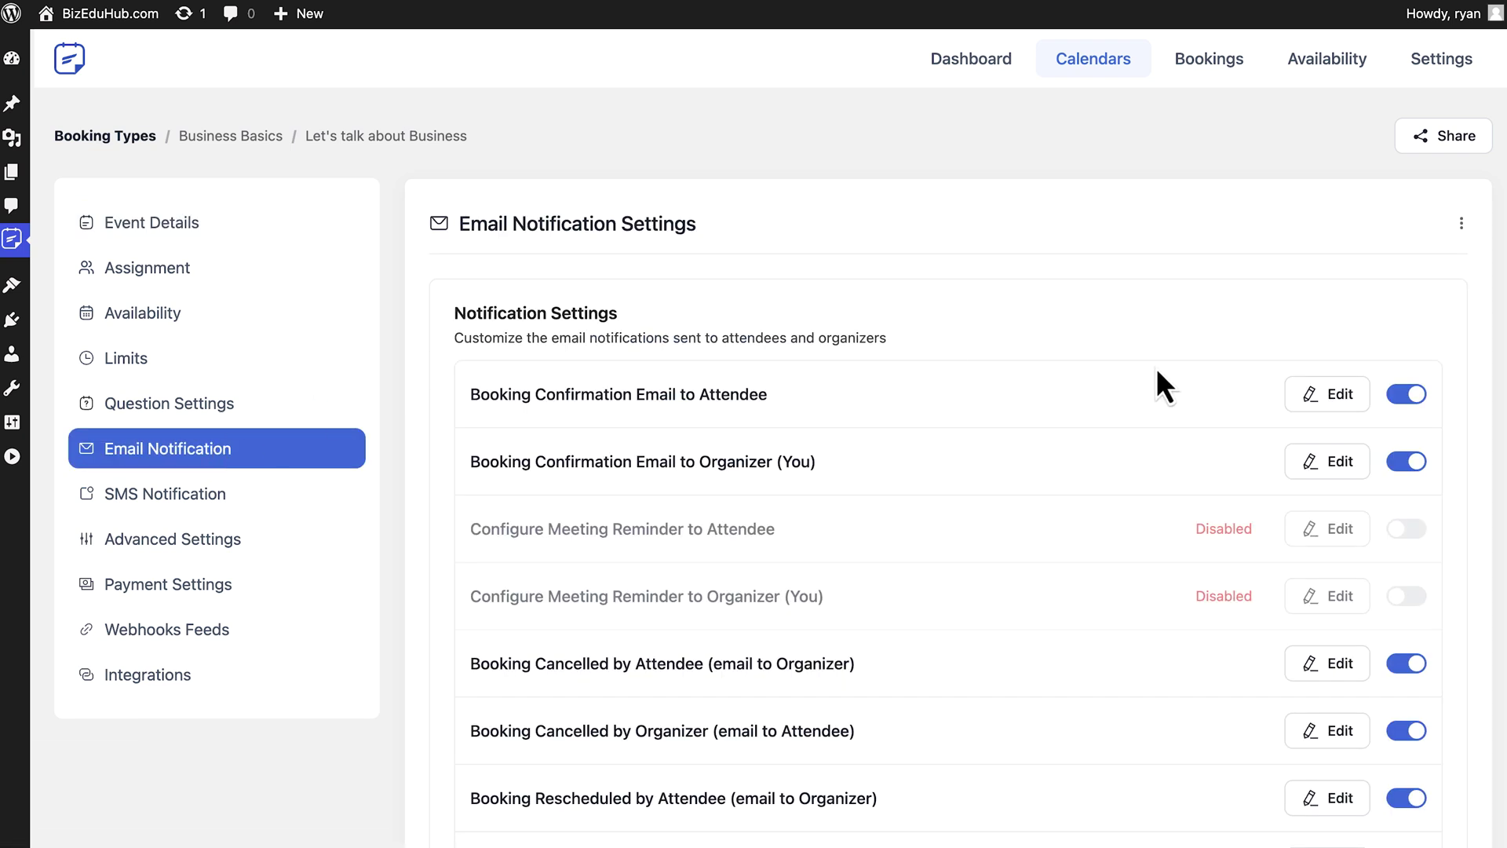
scroll(1156, 367, "down", 4)
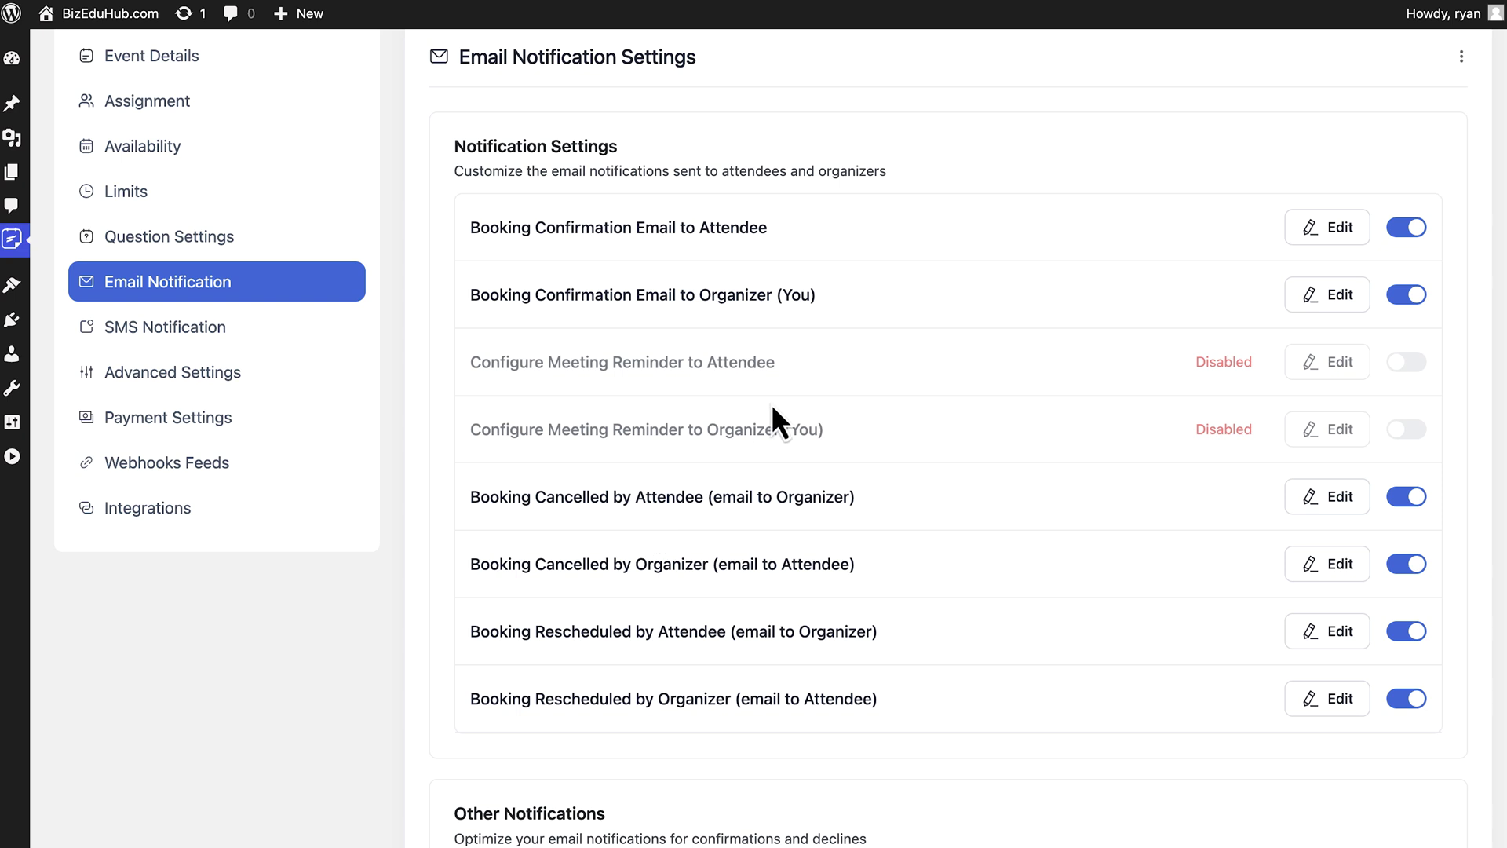
left_click(1404, 361)
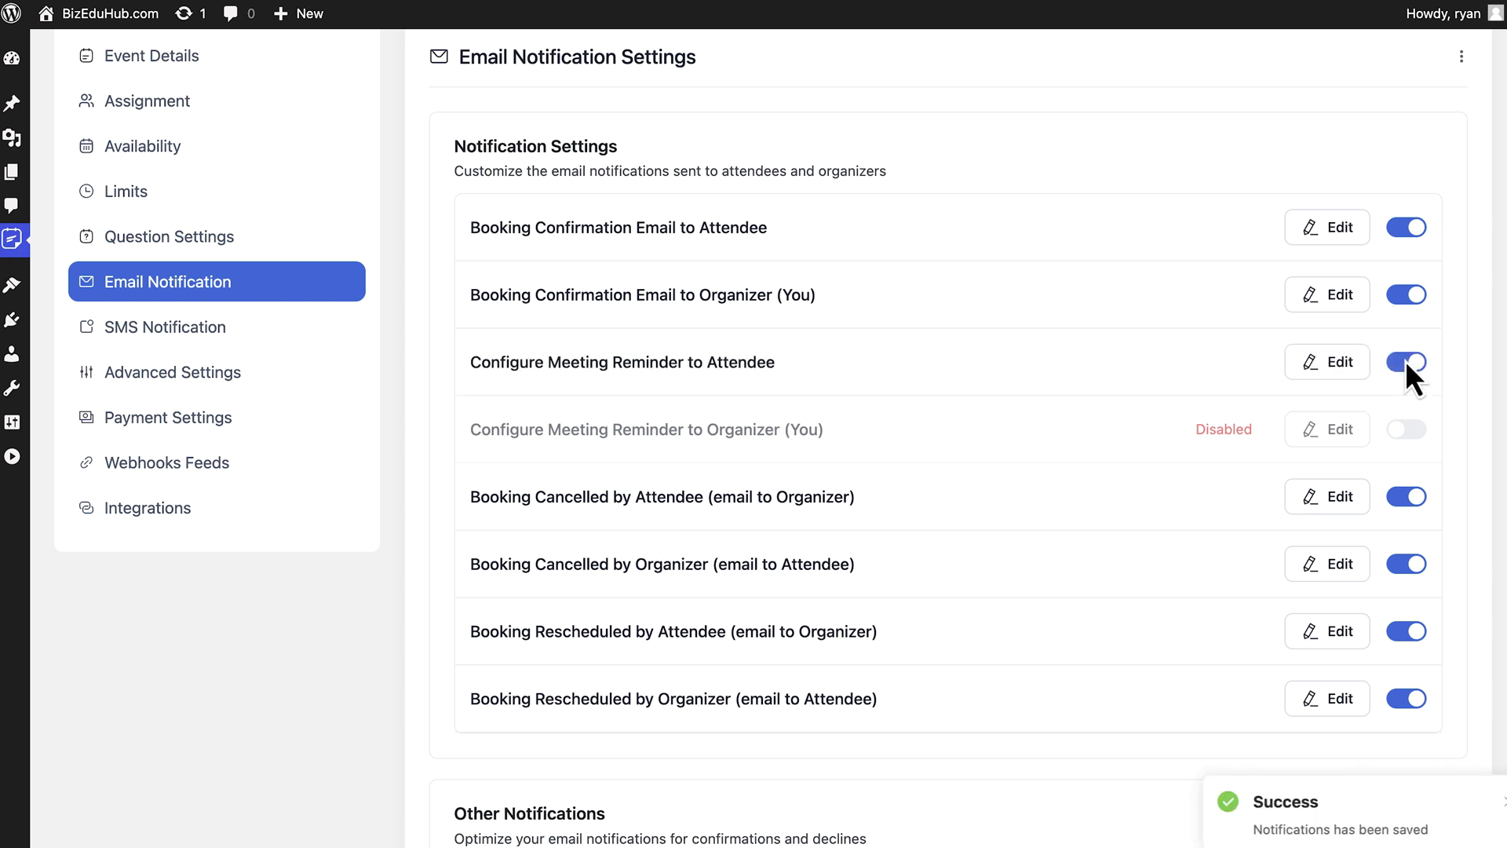
left_click(1405, 361)
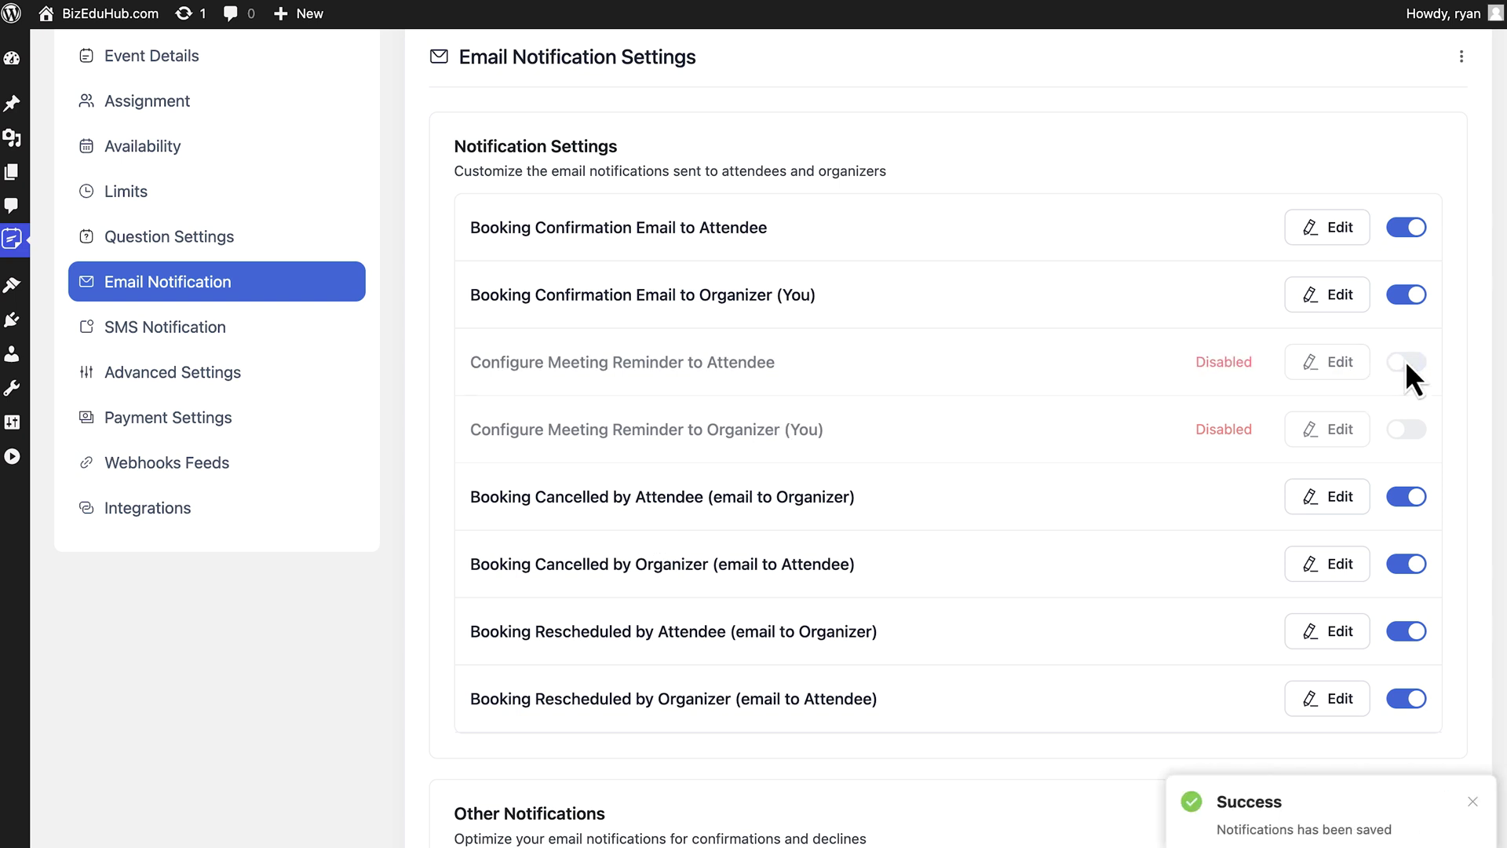
left_click(1405, 360)
- Paste a new attendee confirmation subject and replace the guest placeholder with the Guest Full Name shortcode
left_click(1329, 225)
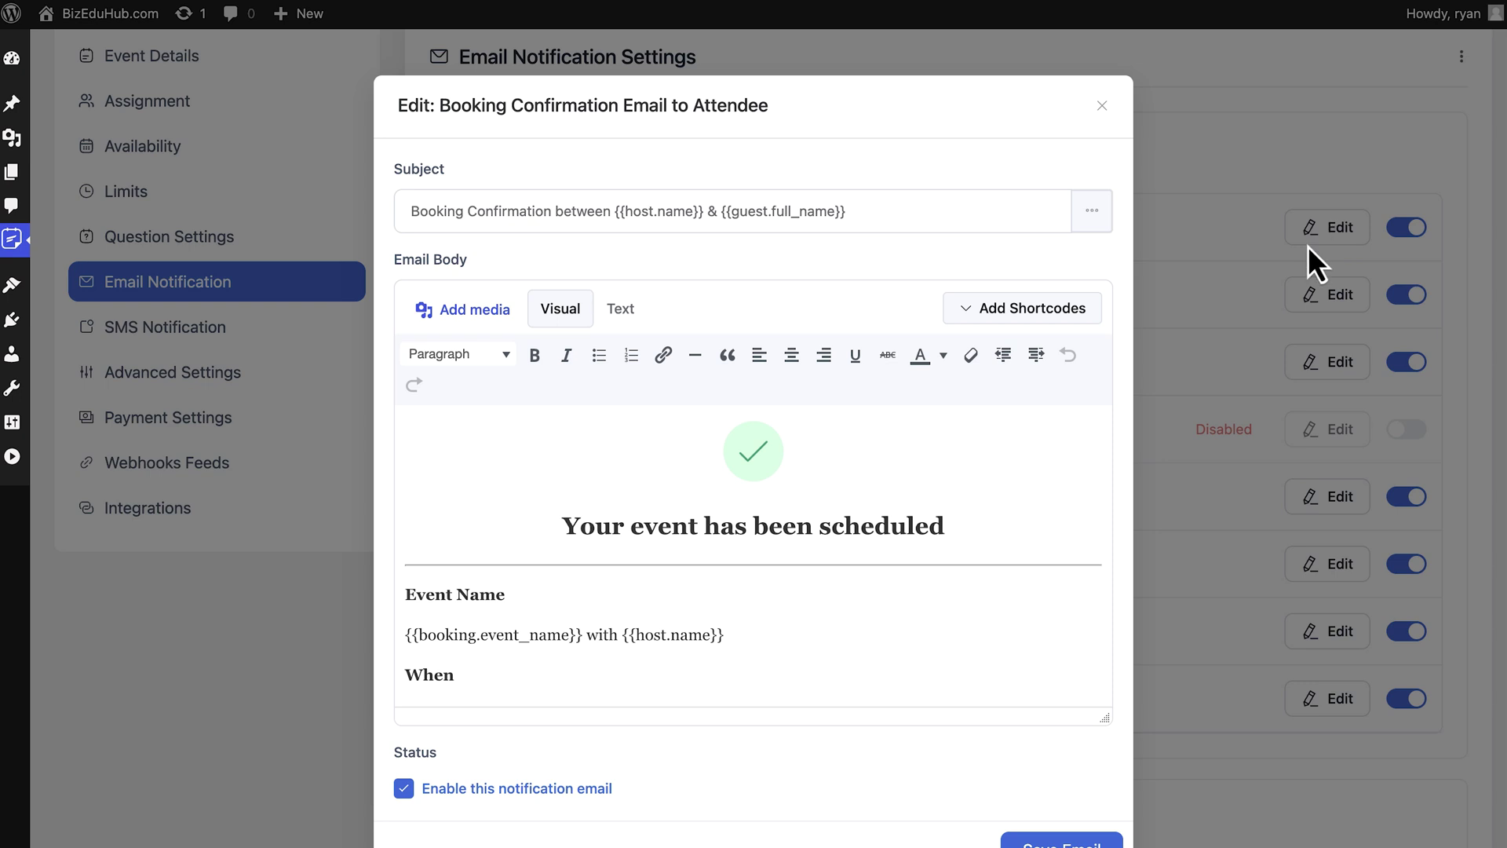
left_click(778, 214)
key("ctrl+a")
type("Your Booking is Confirmed, [Guest's Name]! Session with [Host's Name]")
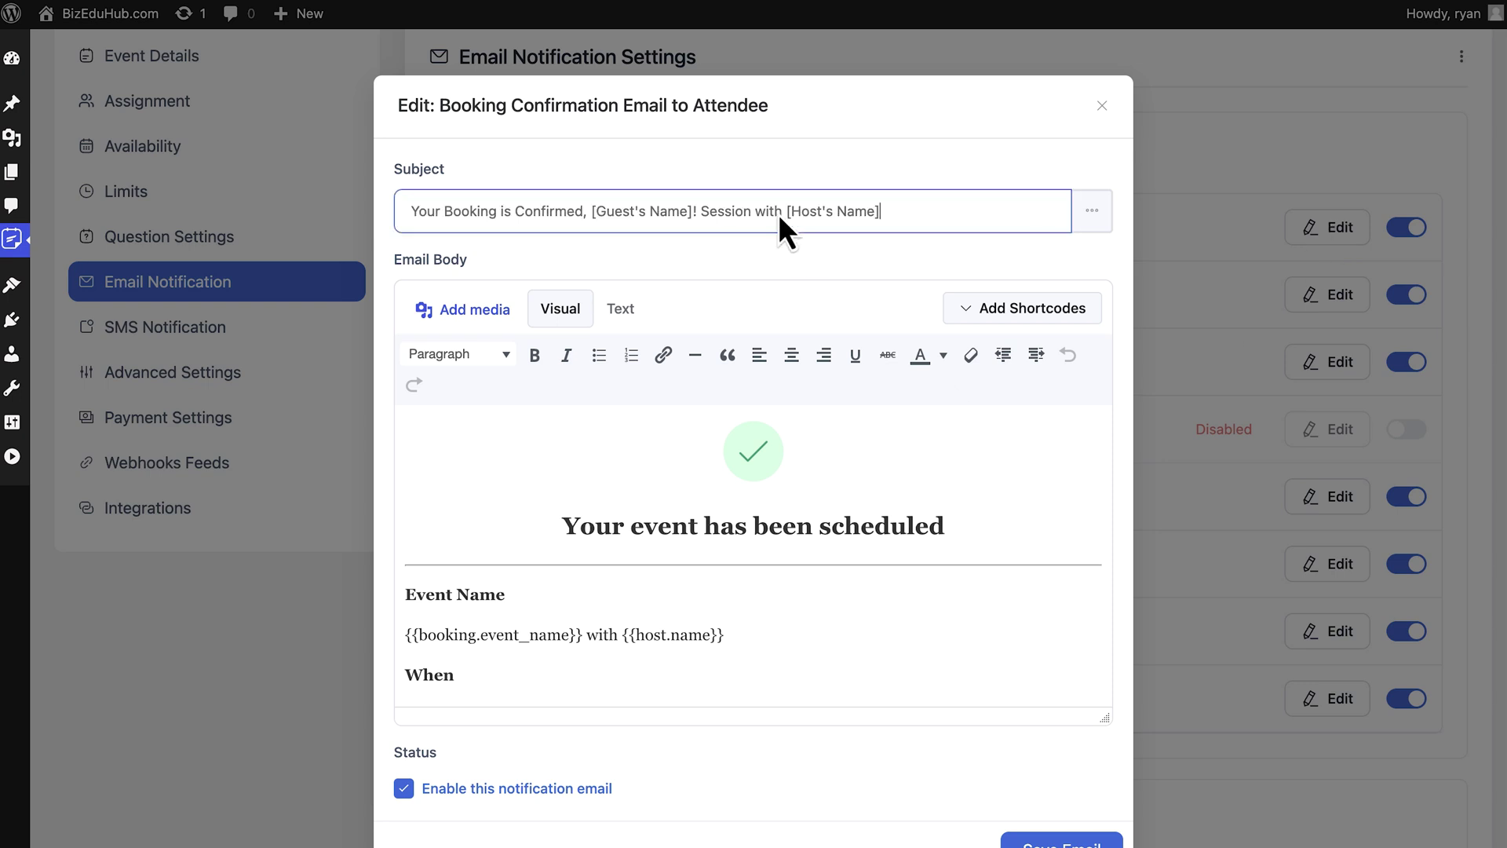
left_click(1092, 212)
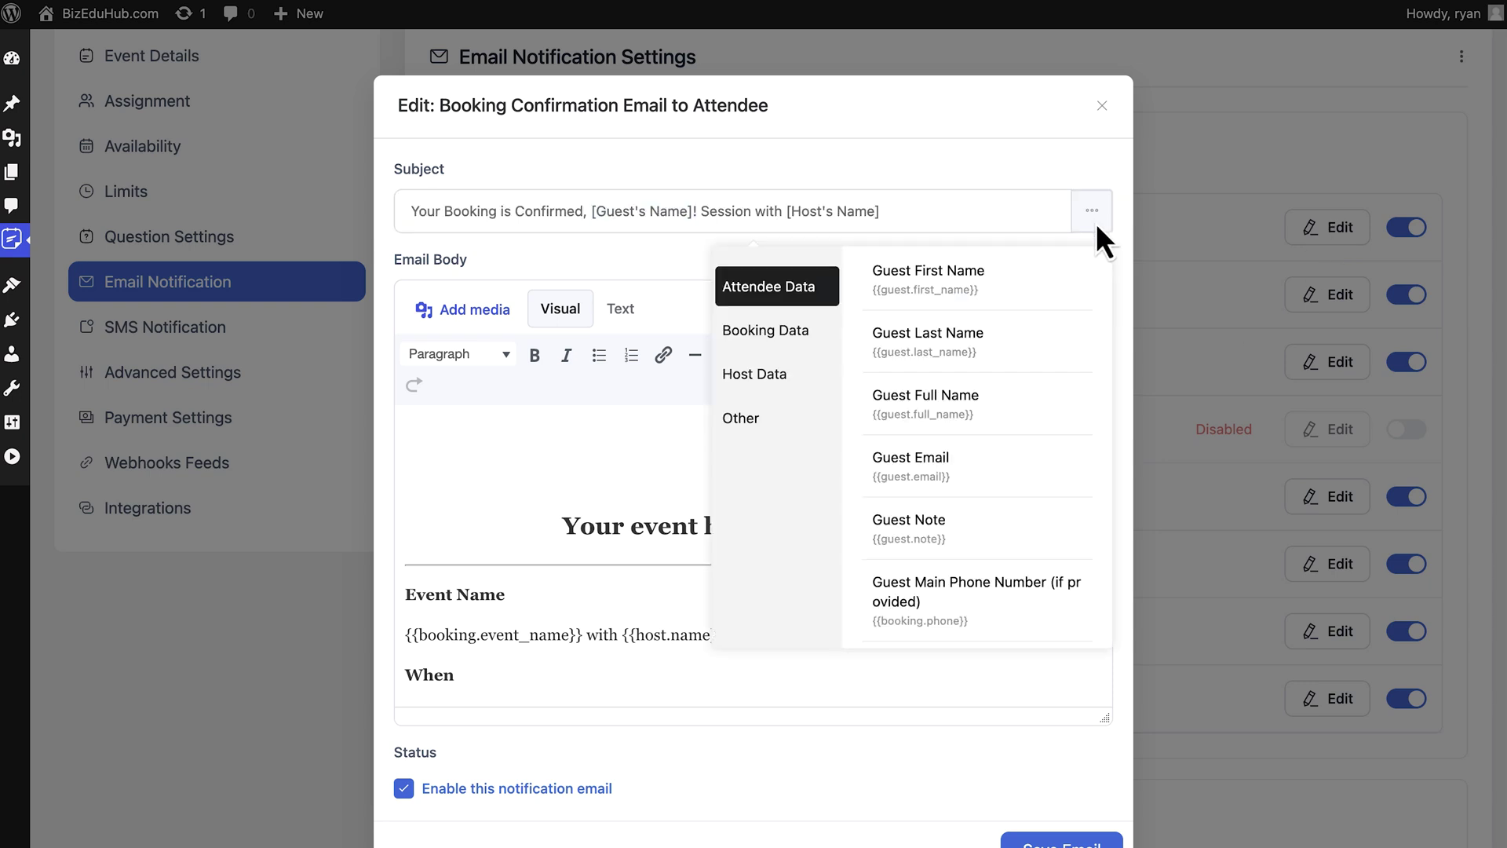
left_click(986, 396)
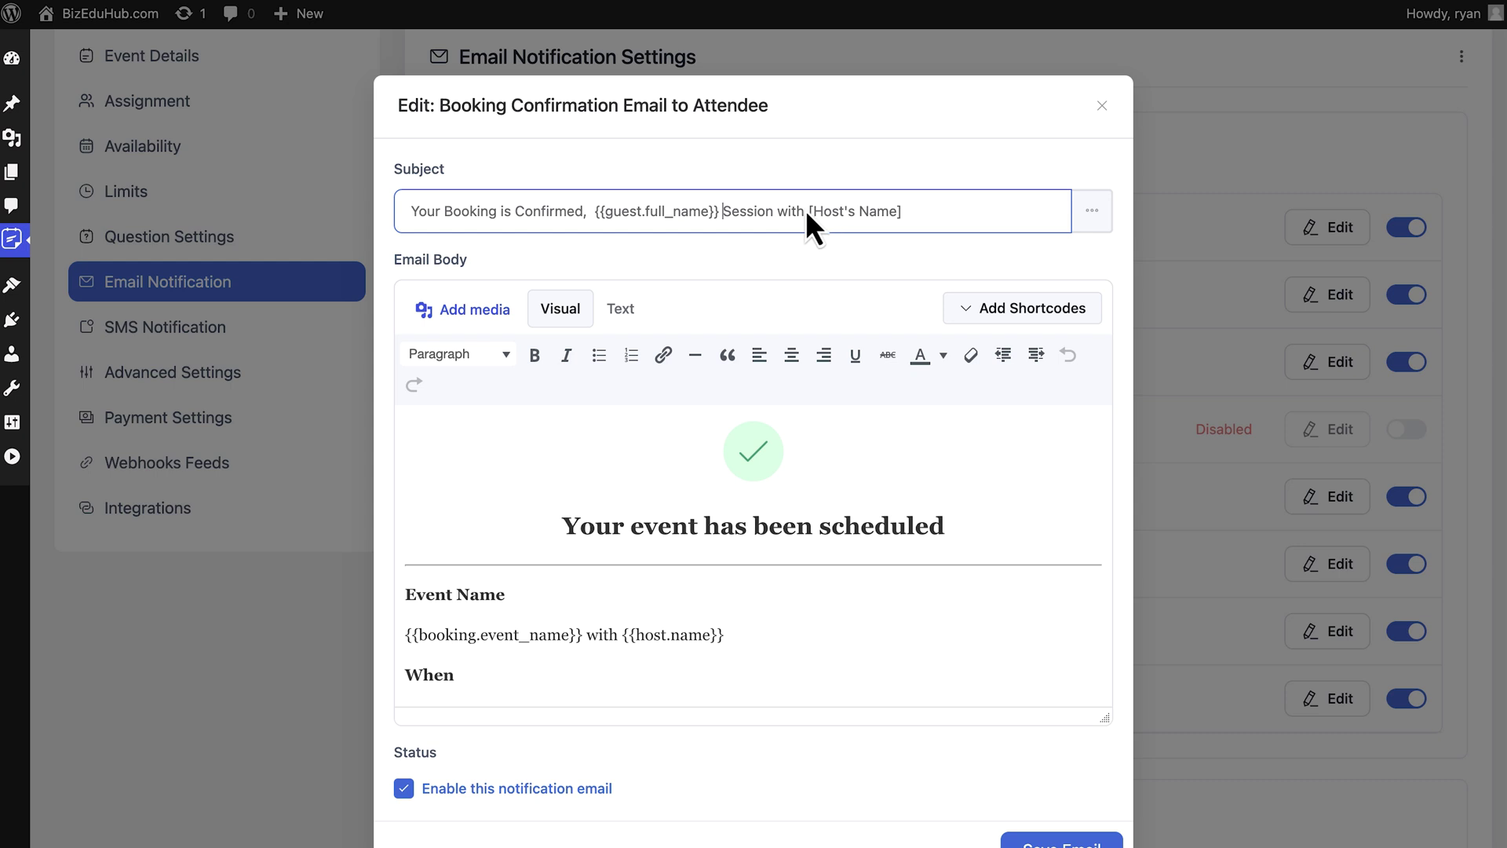
- Replace the [Host's Name] placeholder in the subject with the Host Name shortcode
left_click_drag(807, 211, 963, 213)
key("BackSpace")
left_click(1093, 210)
left_click(780, 375)
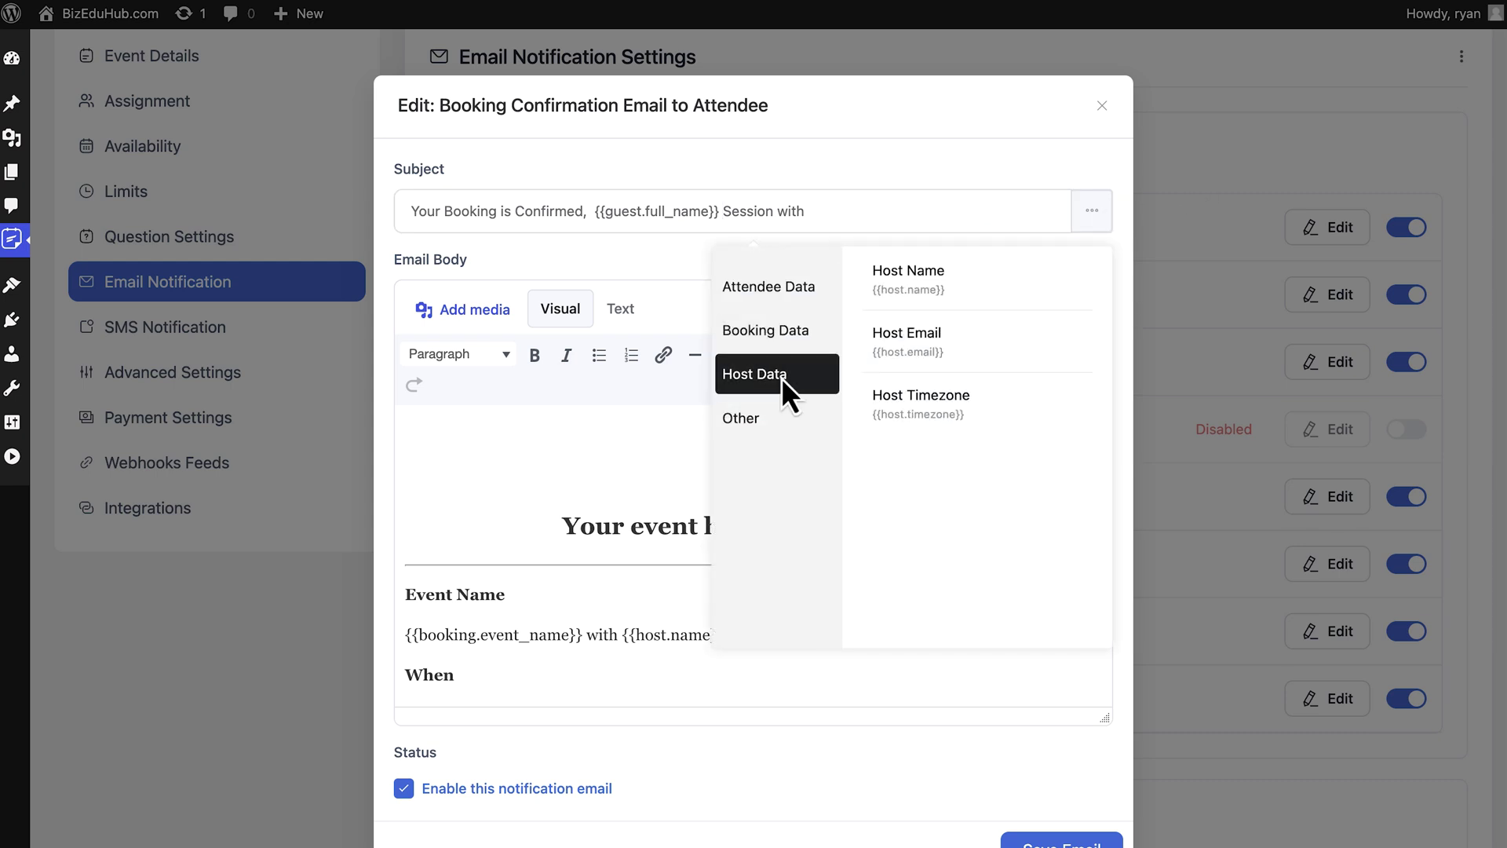
left_click(945, 275)
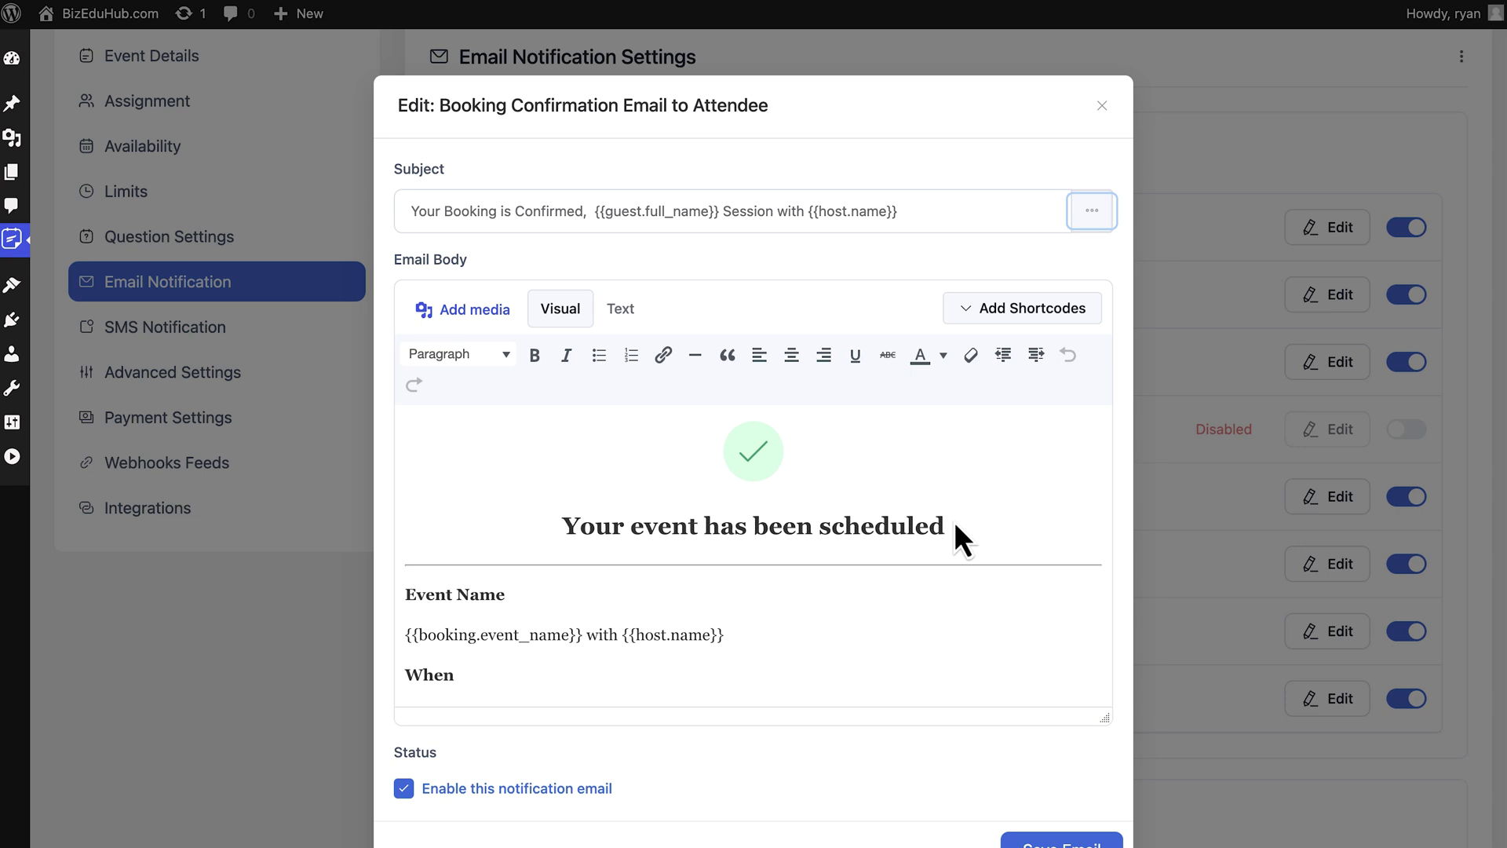
scroll(953, 522, "down", 3)
scroll(1034, 675, "down", 2)
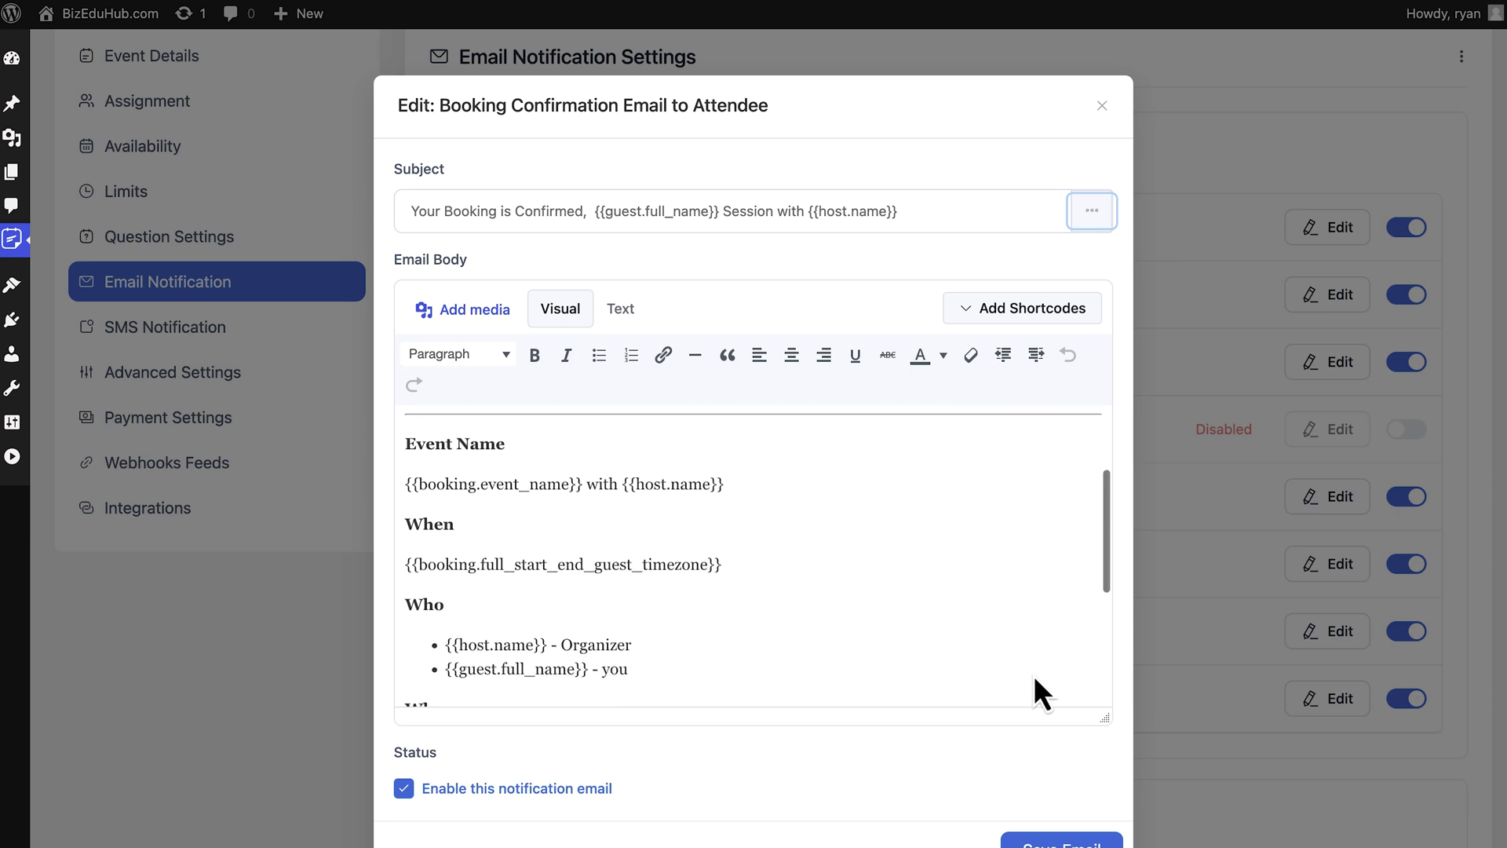
scroll(1033, 675, "up", 4)
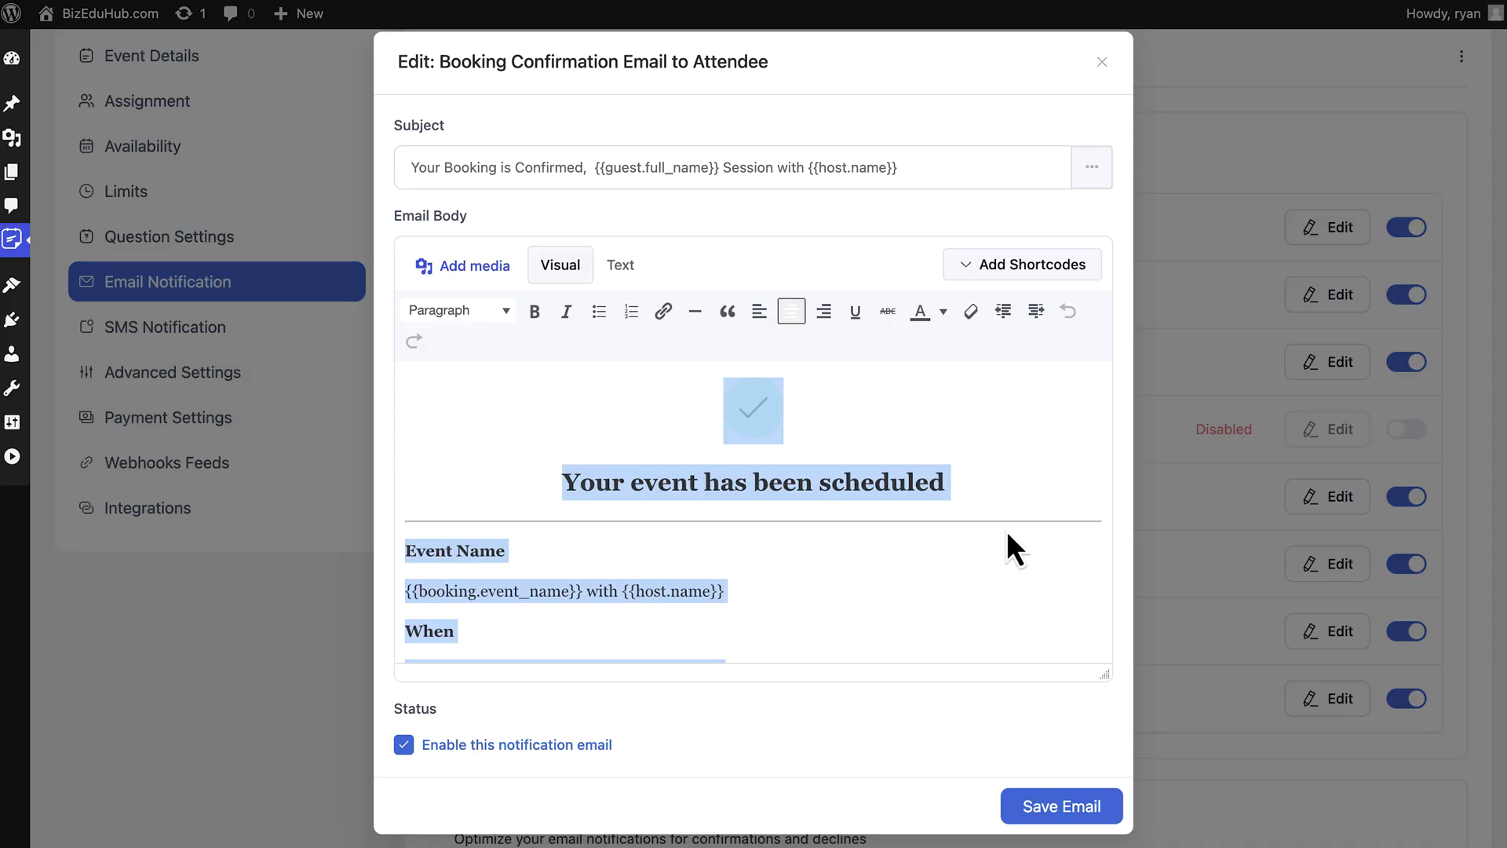
- Paste the new BizEduHub email body and insert the BizEduHub logo above the greeting
key("ctrl+v")
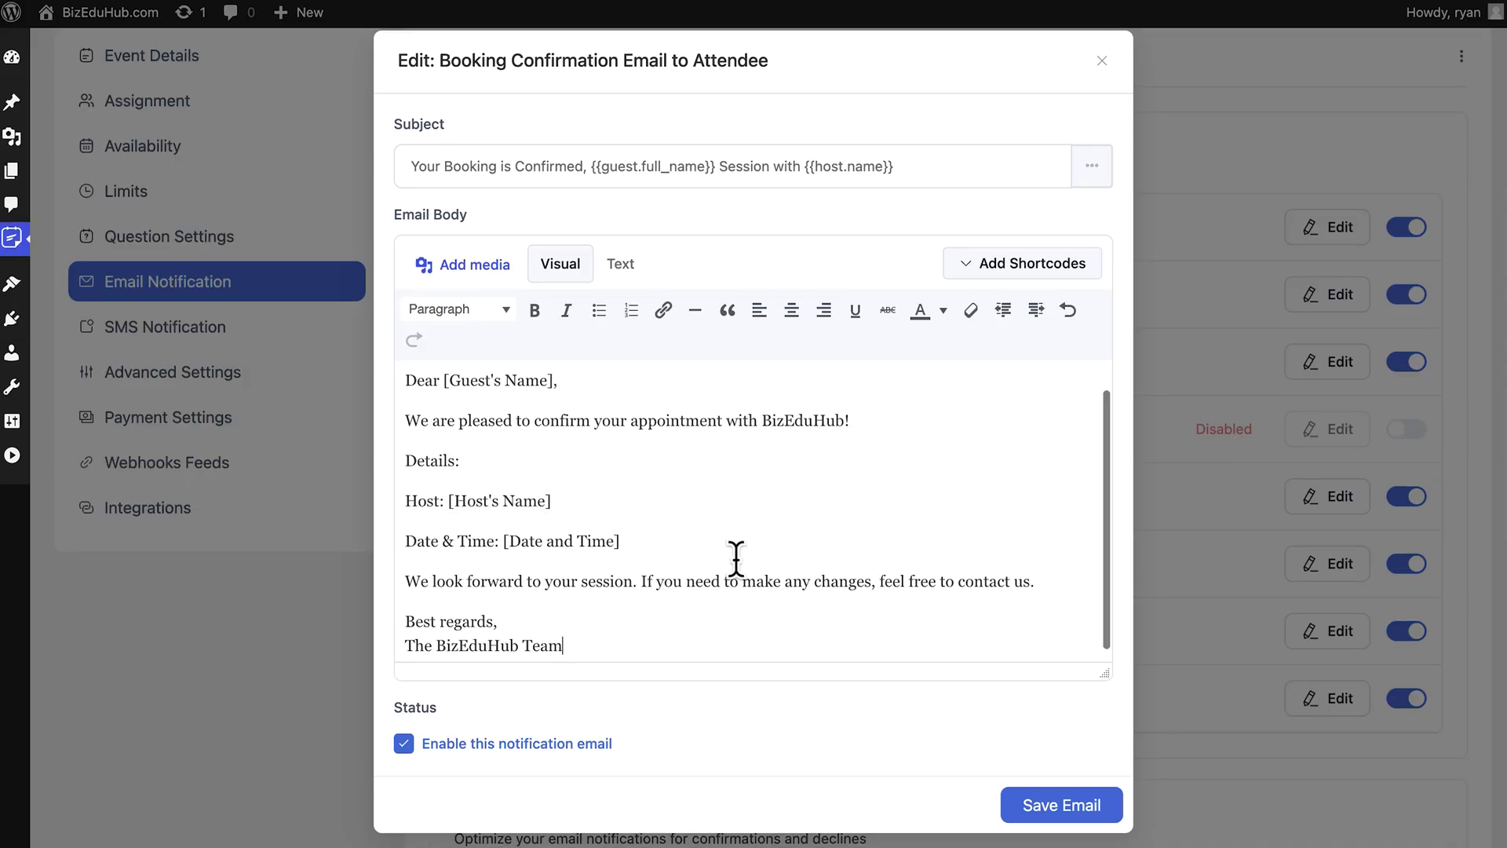
scroll(734, 559, "up", 1)
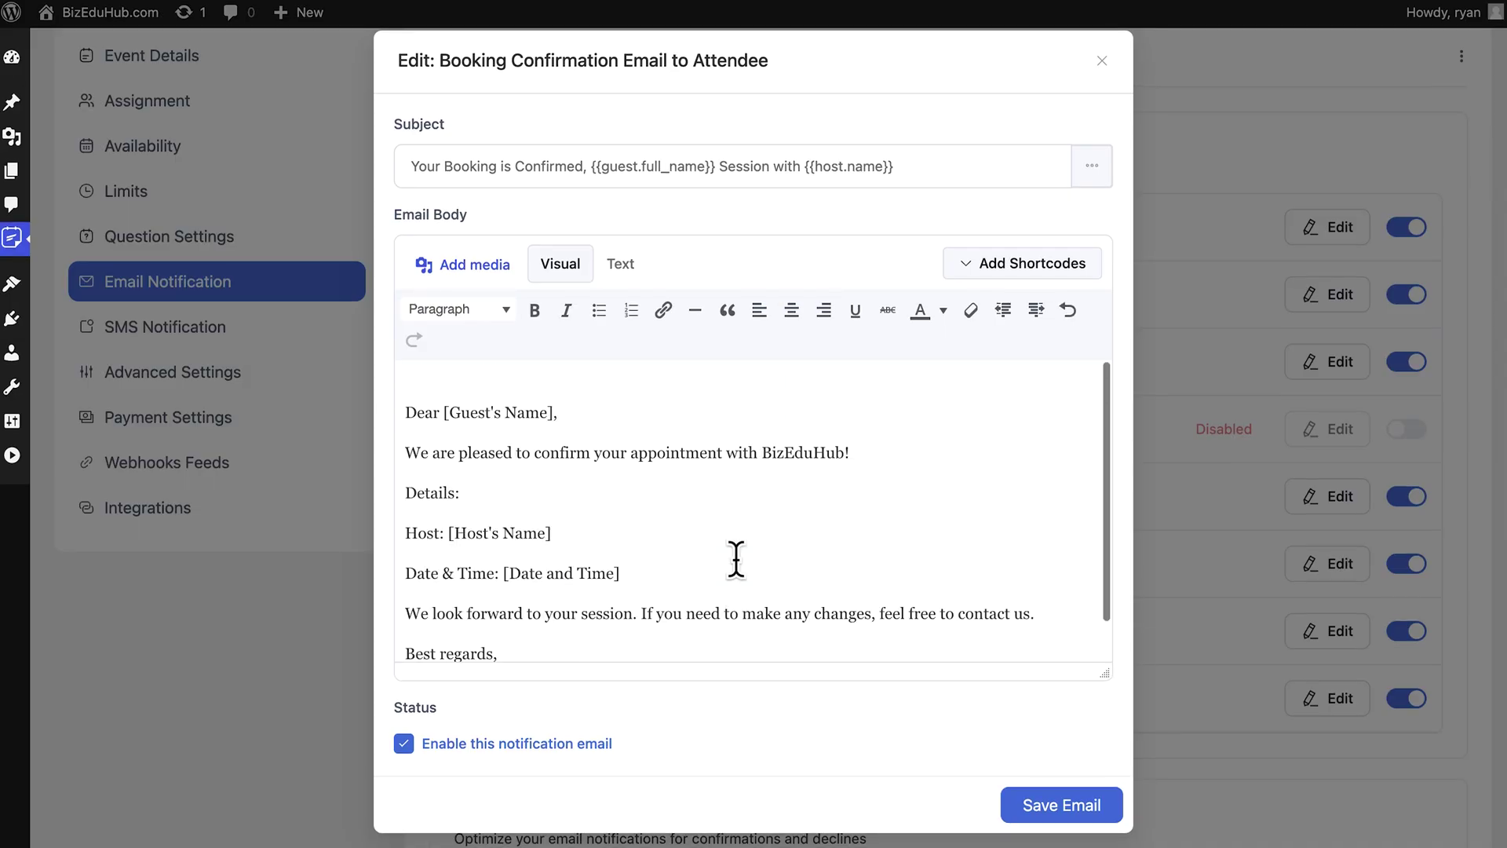
left_click(406, 387)
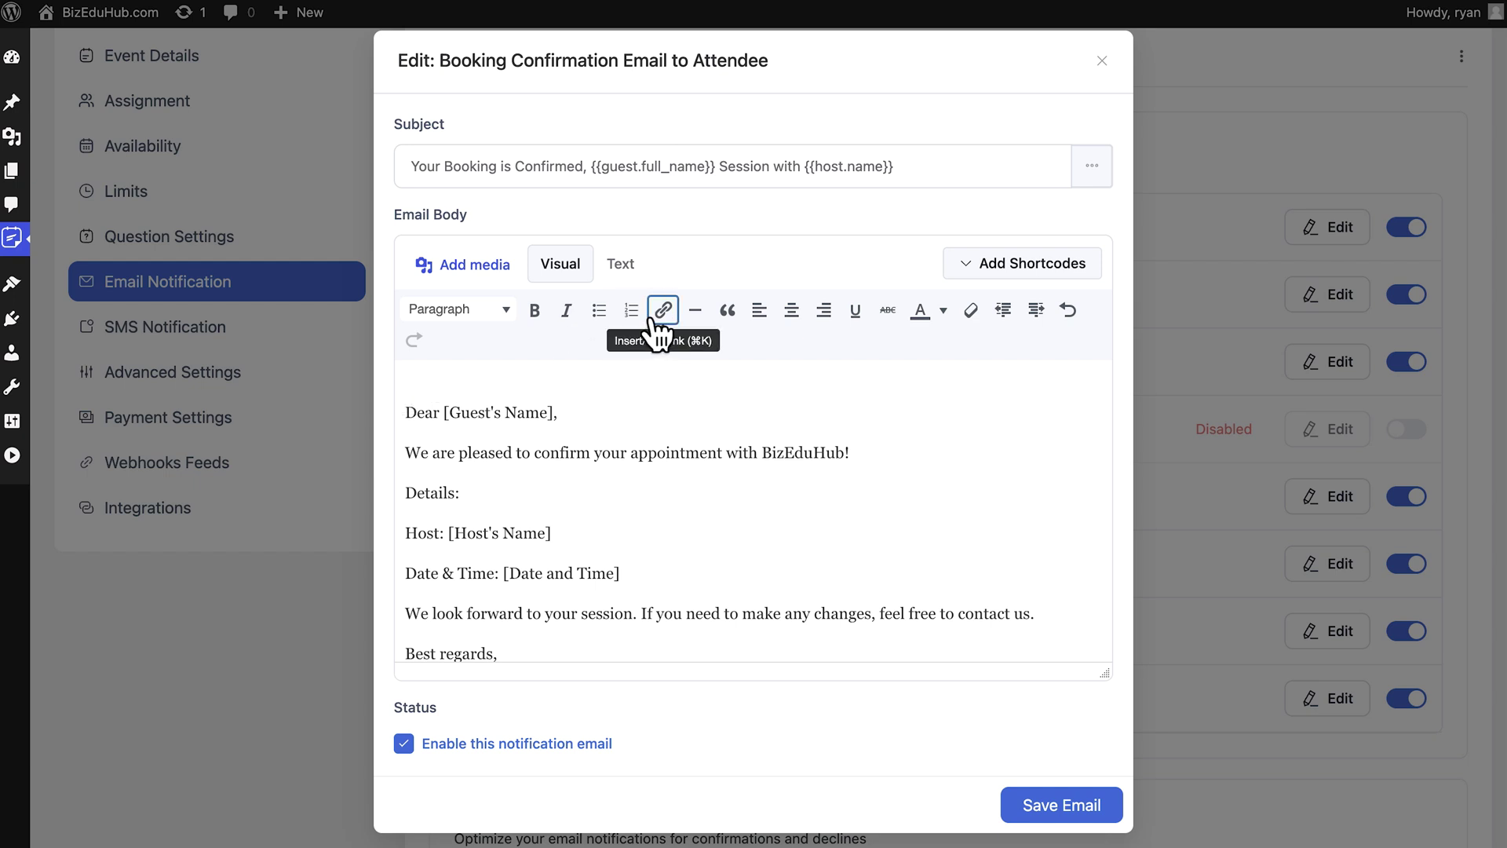
left_click(474, 265)
left_click(361, 301)
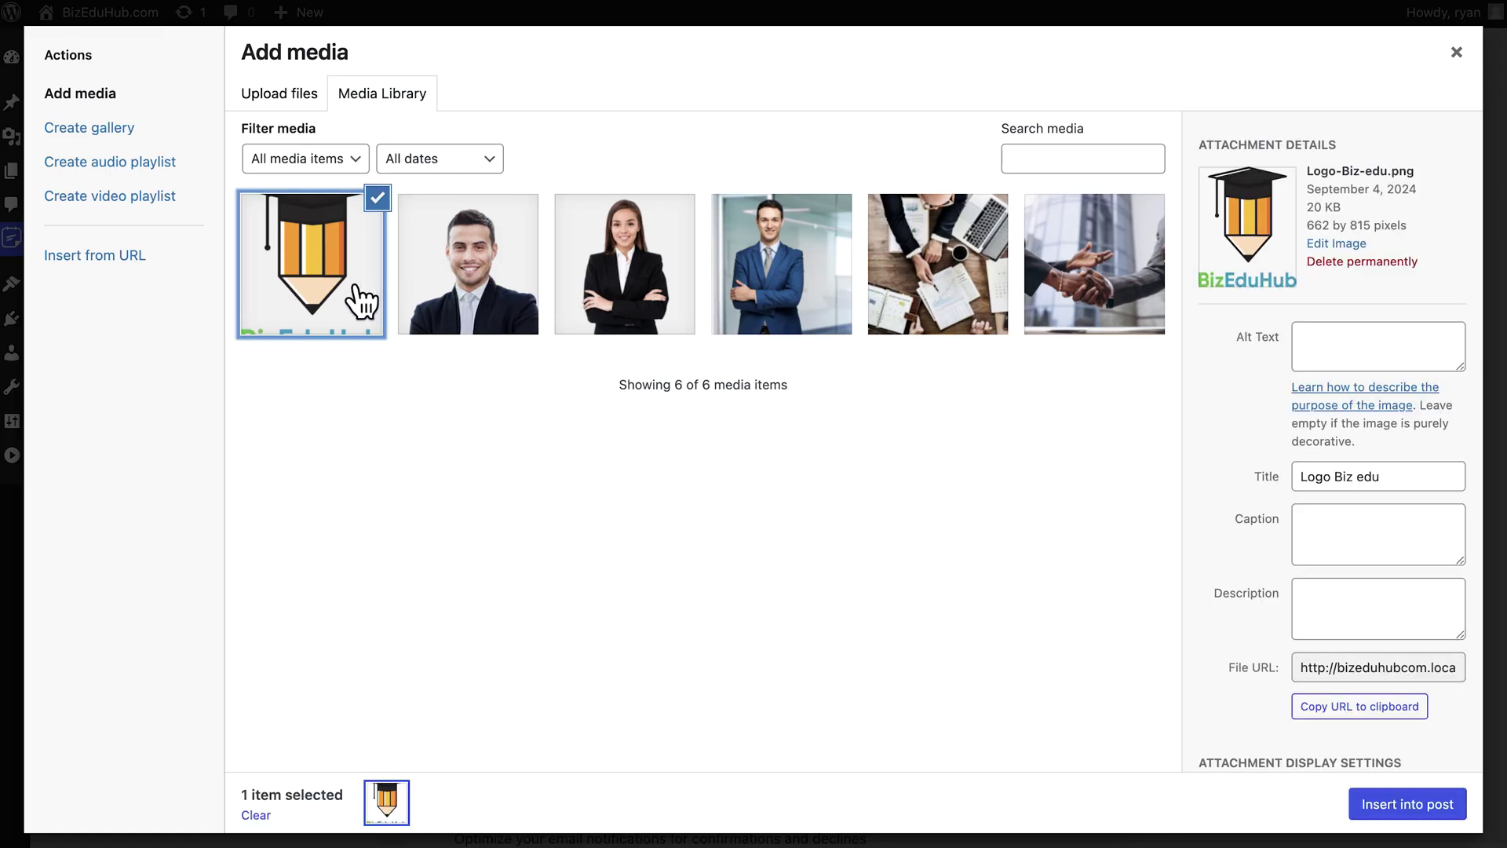
left_click(1406, 803)
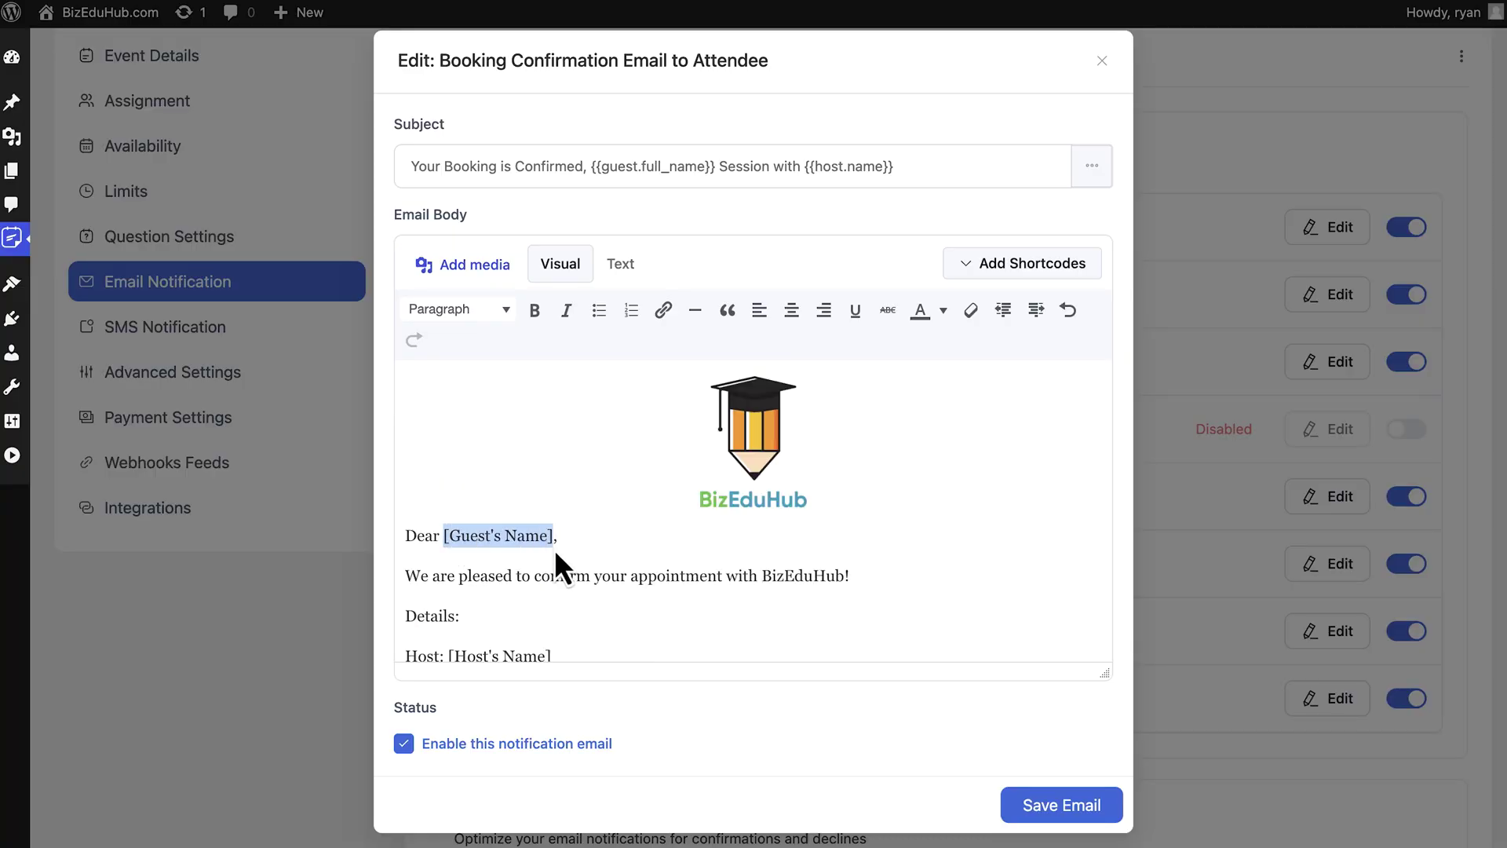
- Replace [Guest's Name] after 'Dear' with the Guest Full Name shortcode
key("BackSpace")
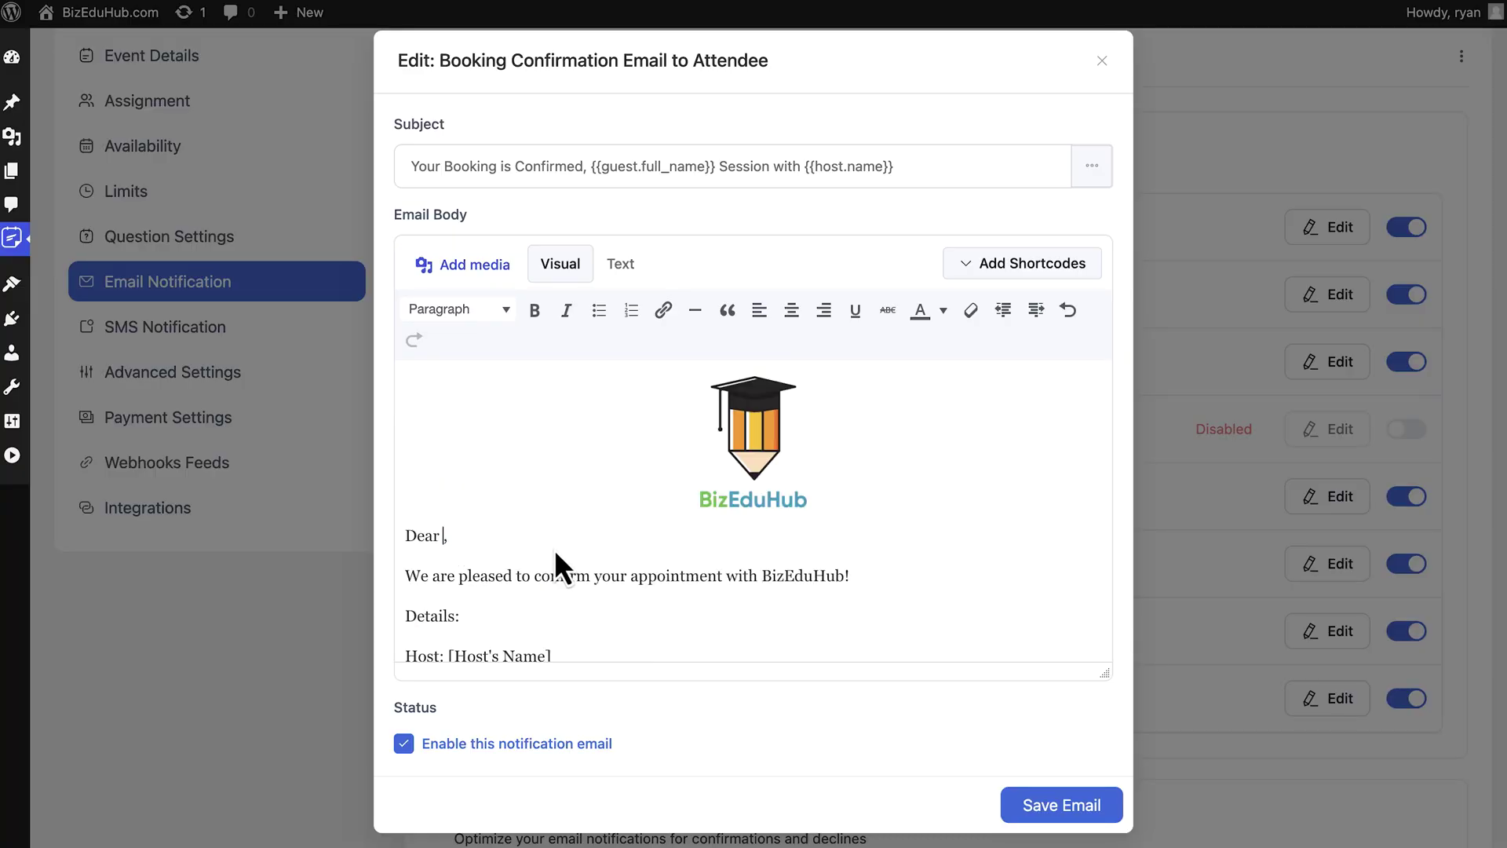
left_click(1020, 265)
left_click(785, 339)
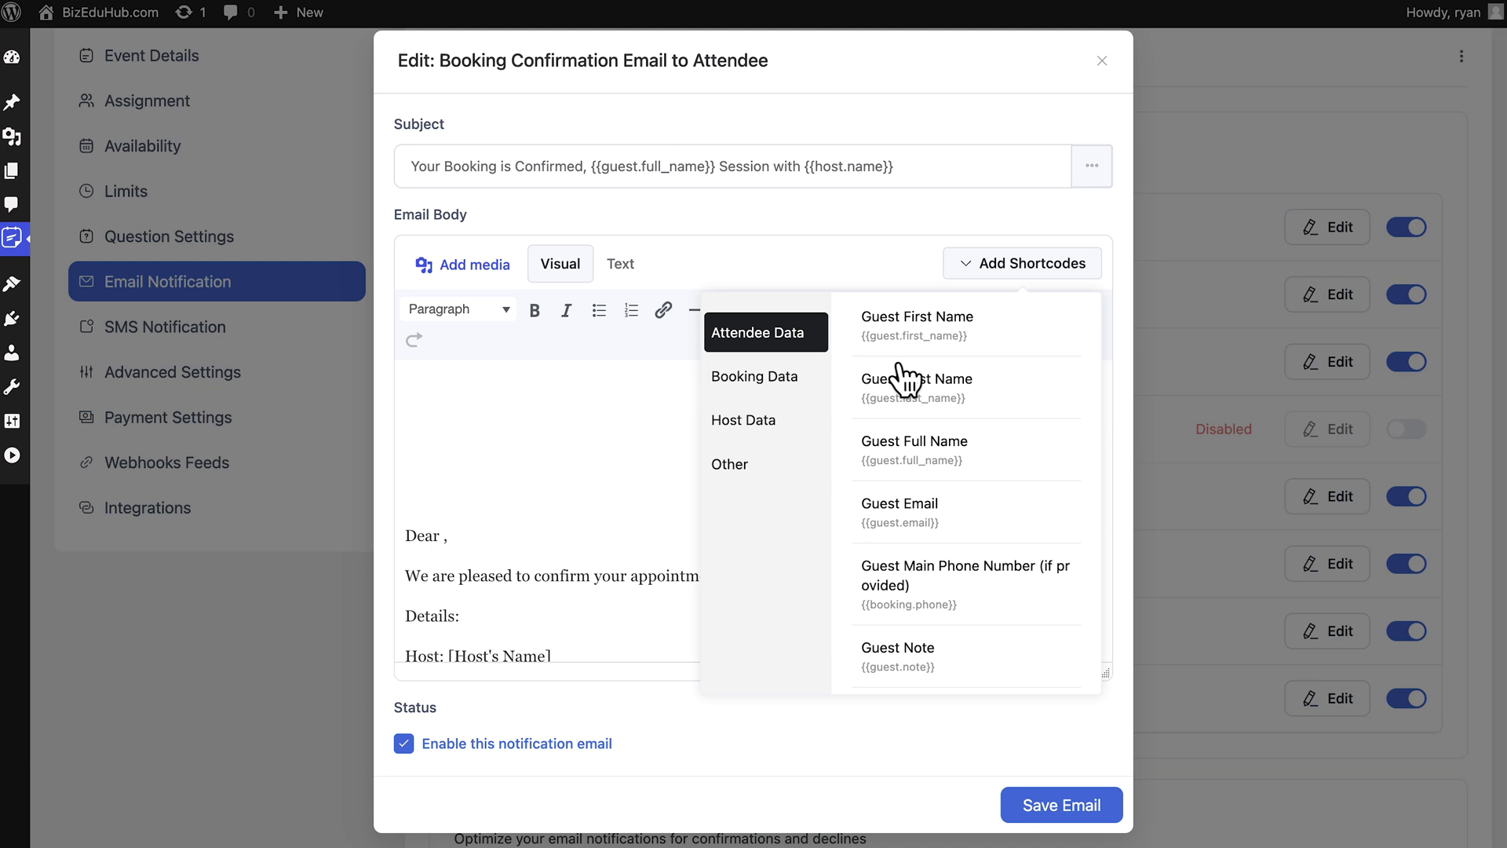
left_click(954, 469)
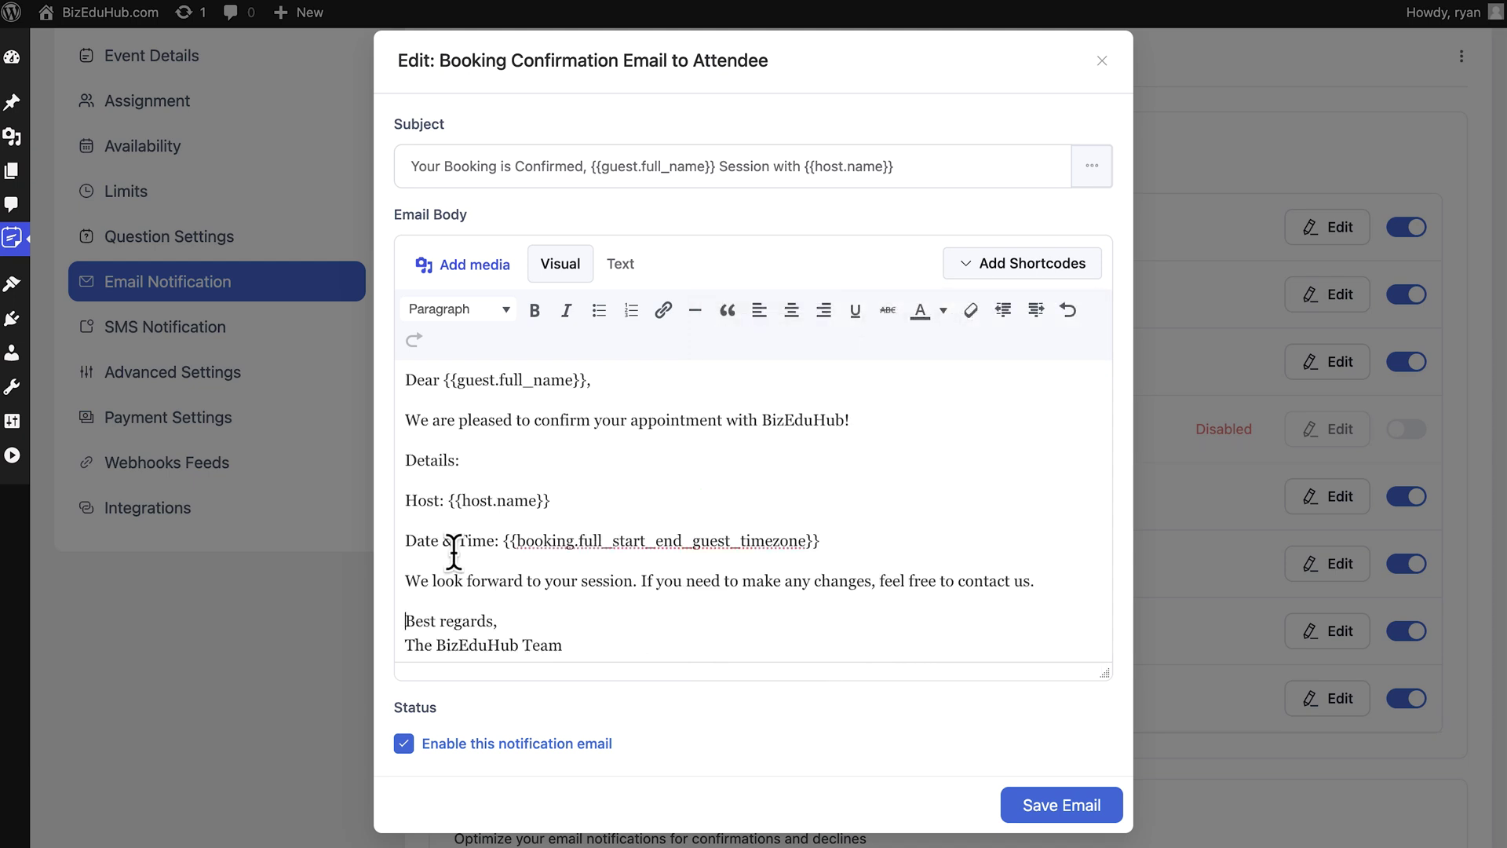
- Bold the Host: and Date & Time: labels and turn those lines into bullets
left_click_drag(405, 500, 835, 538)
left_click(534, 310)
left_click(534, 310)
left_click(403, 499)
left_click(599, 310)
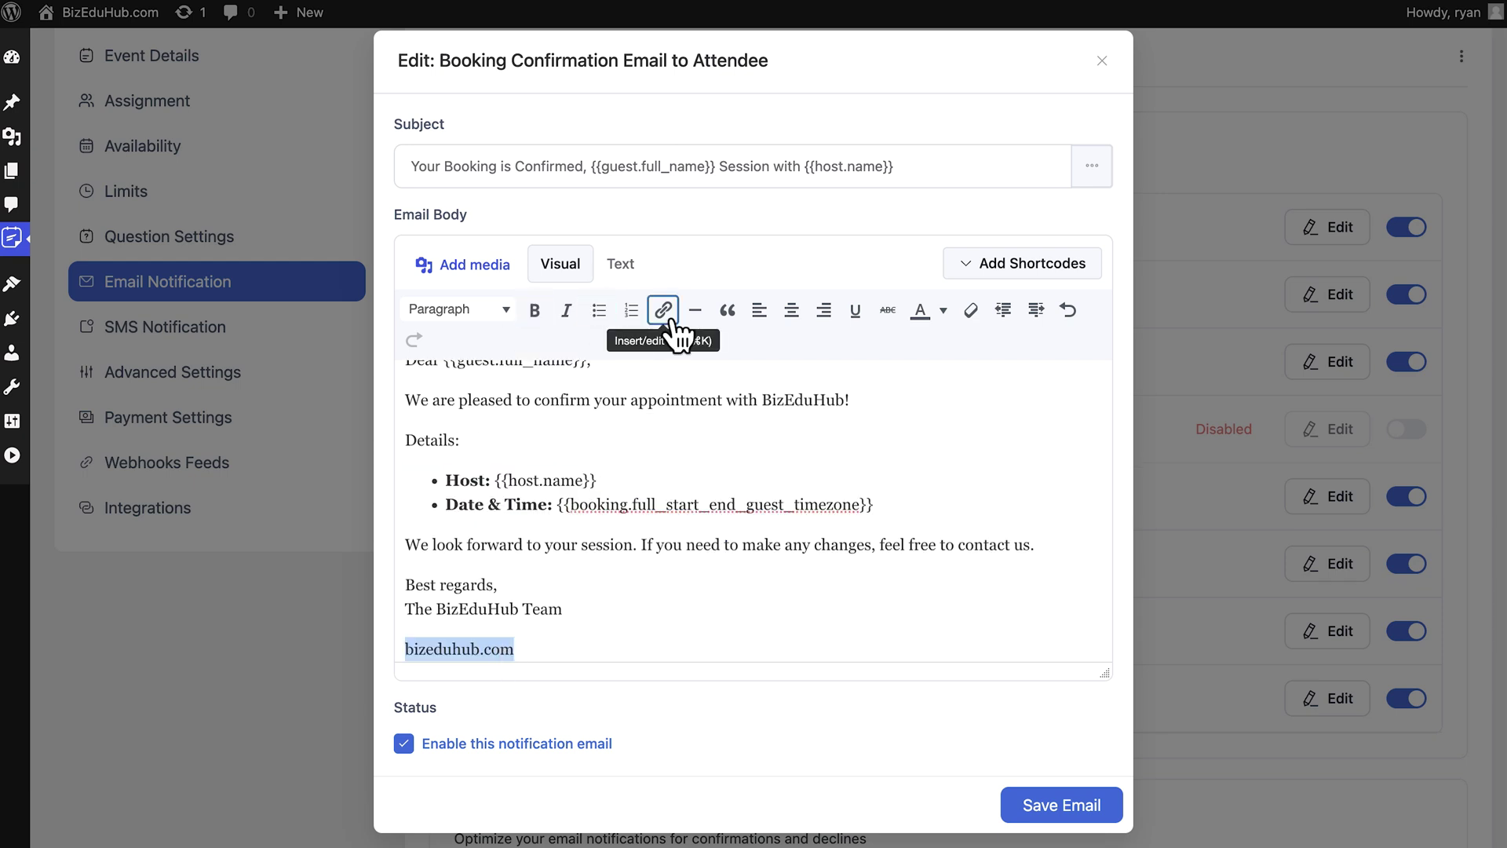
- Link bizeduhub.com, color it orange, and save the attendee confirmation email
left_click(671, 320)
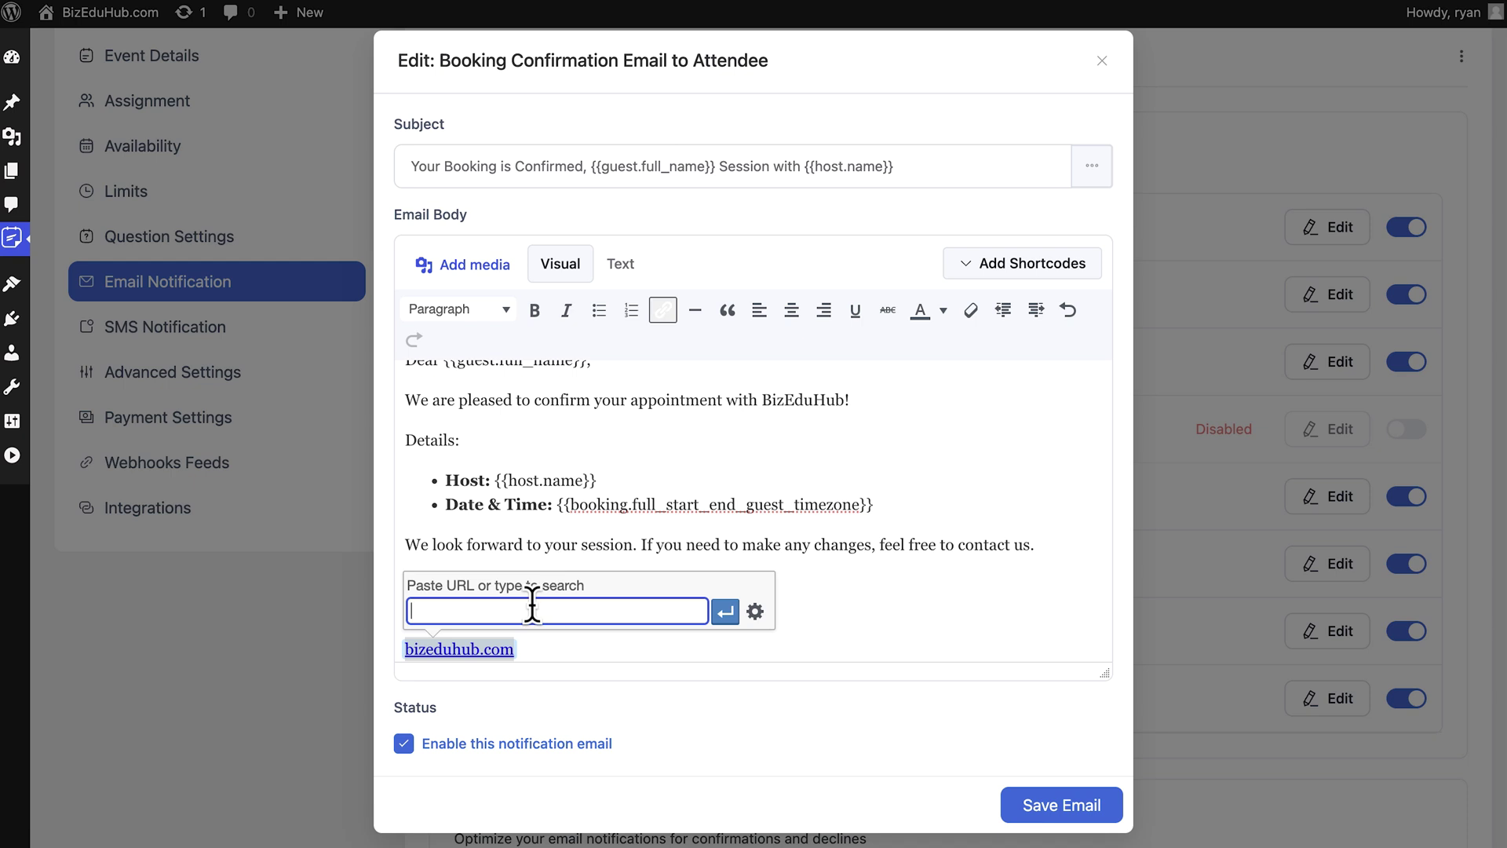
left_click(725, 611)
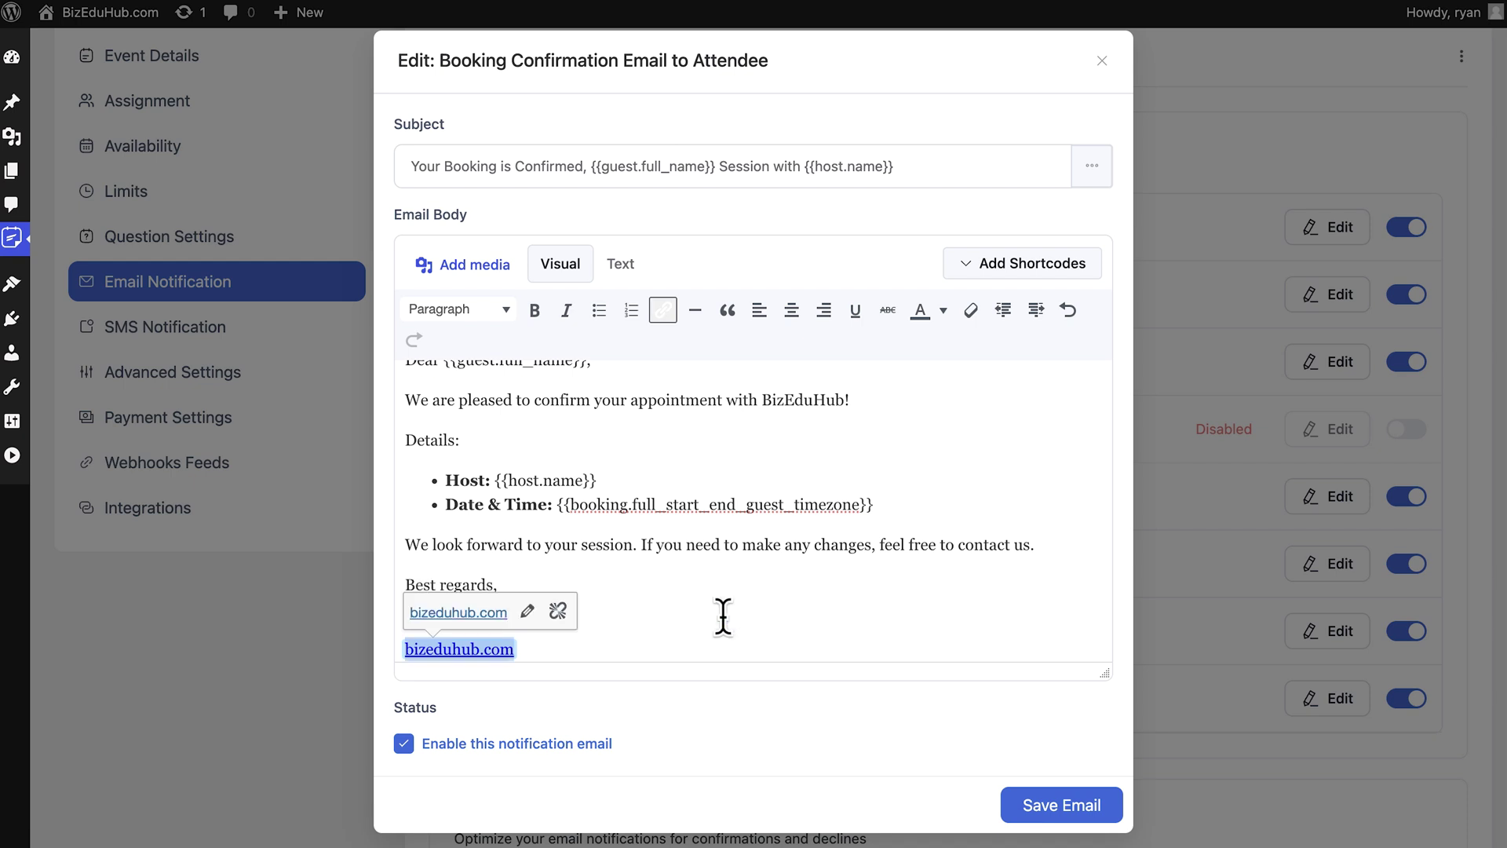
left_click(943, 311)
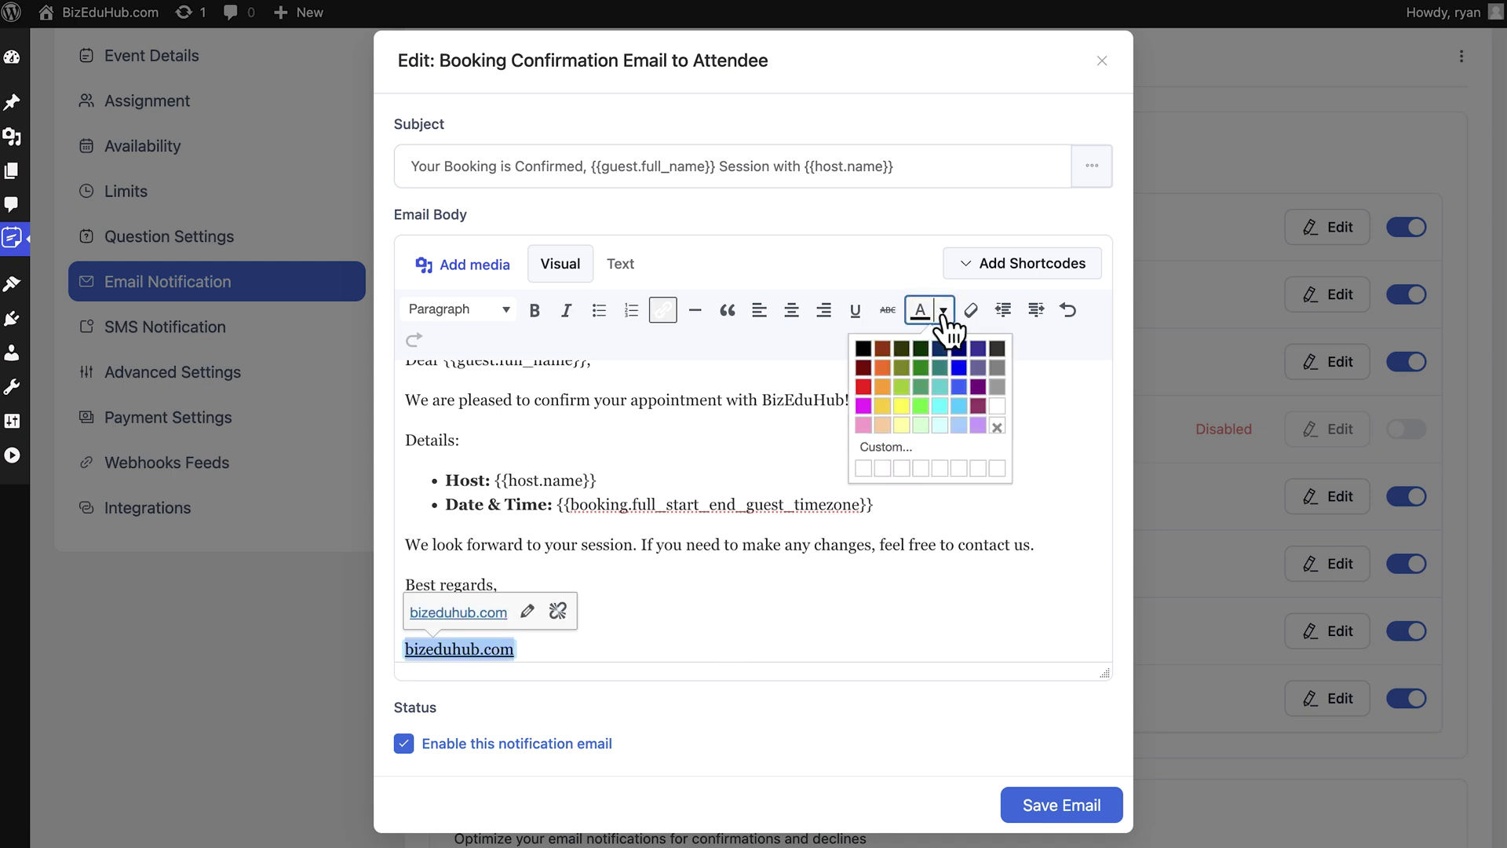
left_click(884, 369)
left_click(773, 603)
scroll(774, 608, "down", 1)
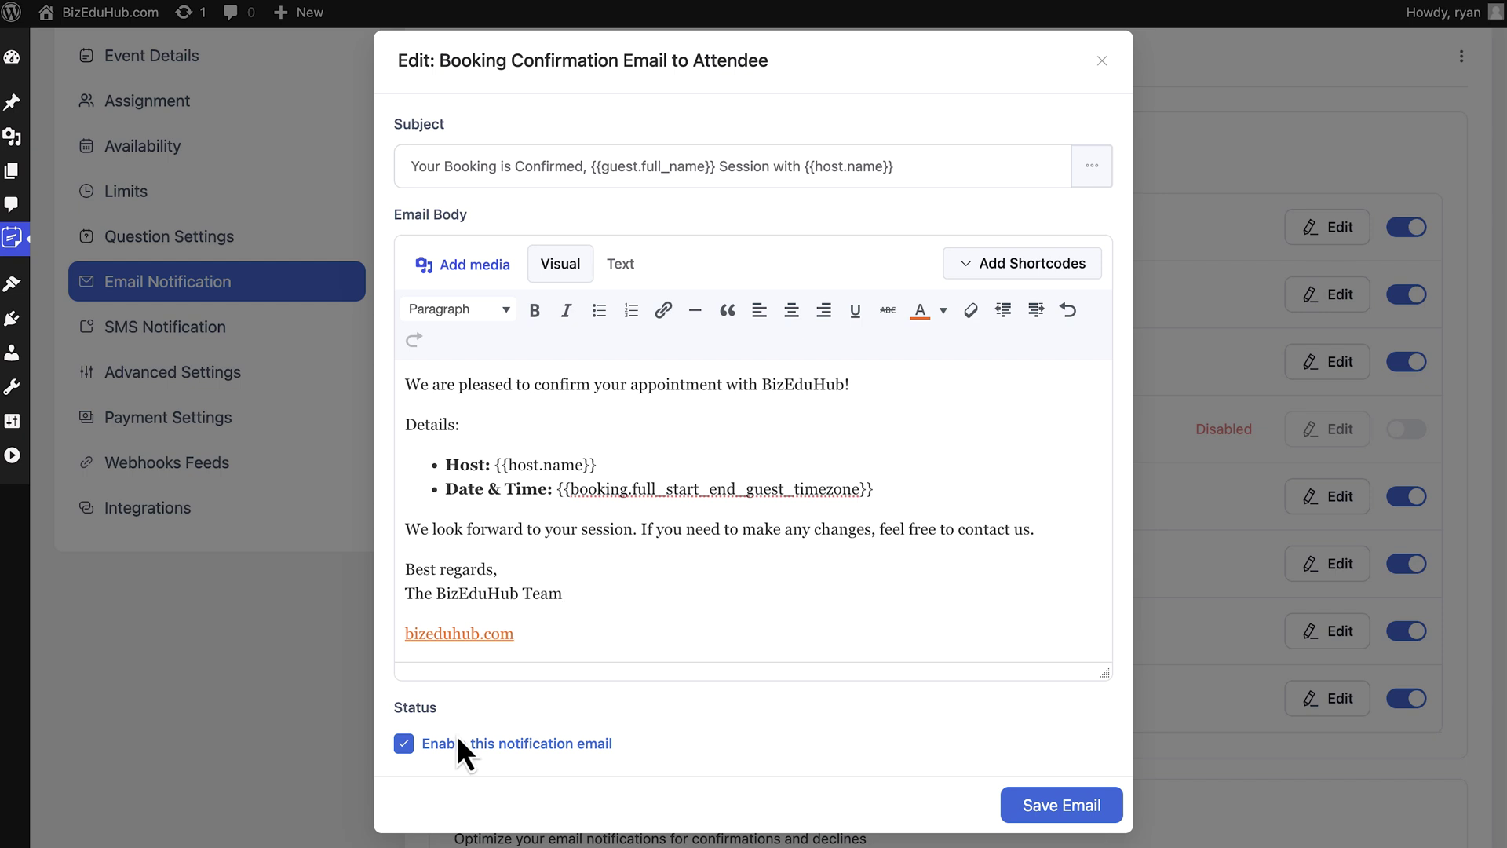
left_click(404, 744)
left_click(404, 744)
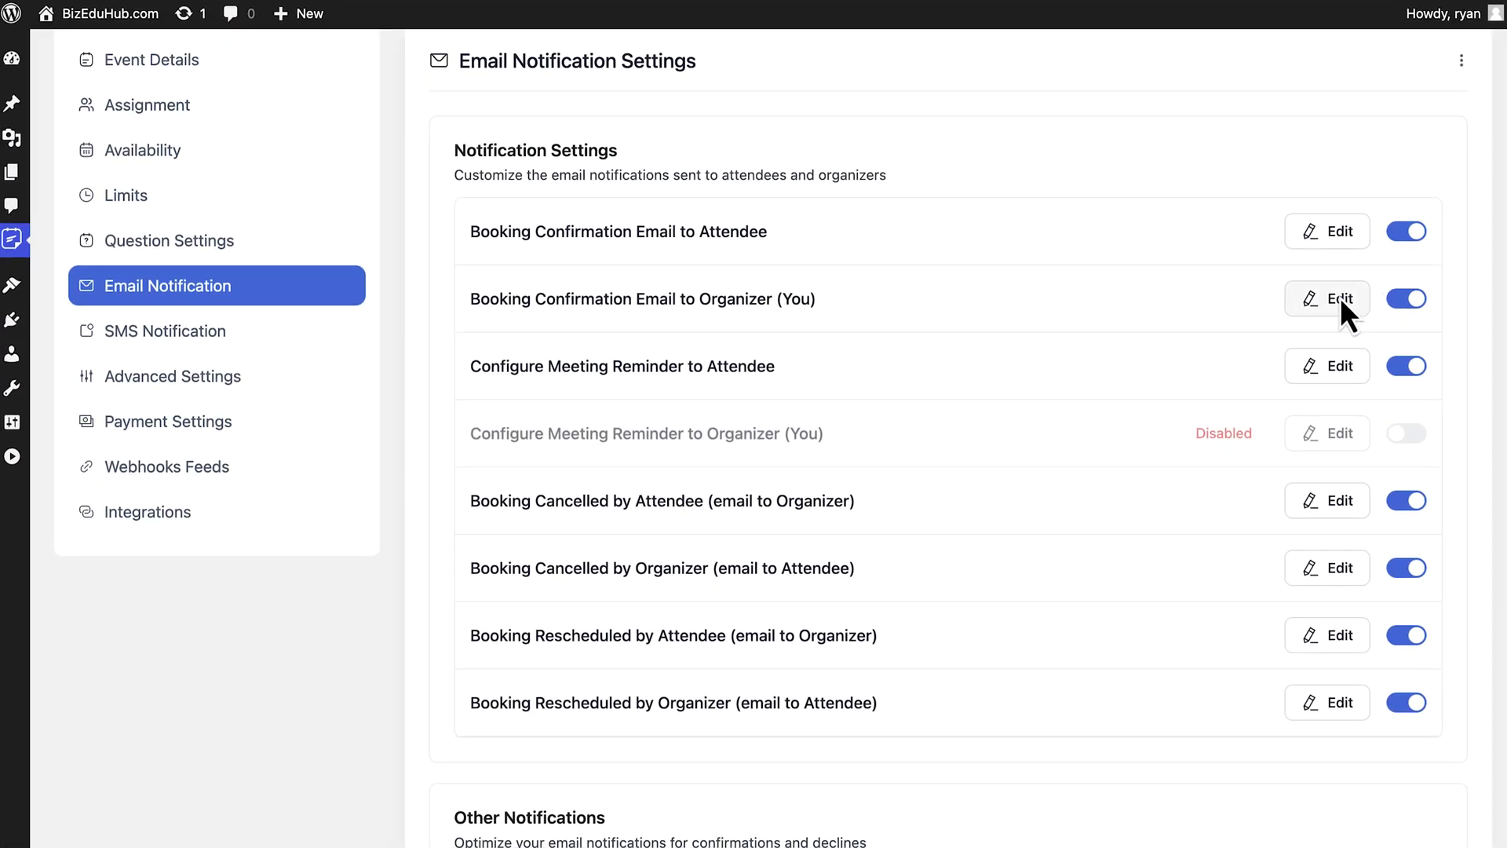
- Add a CC address under Additional Recipients of the organizer confirmation email and save it
left_click(1340, 298)
scroll(1209, 243, "down", 1)
scroll(1209, 242, "down", 1)
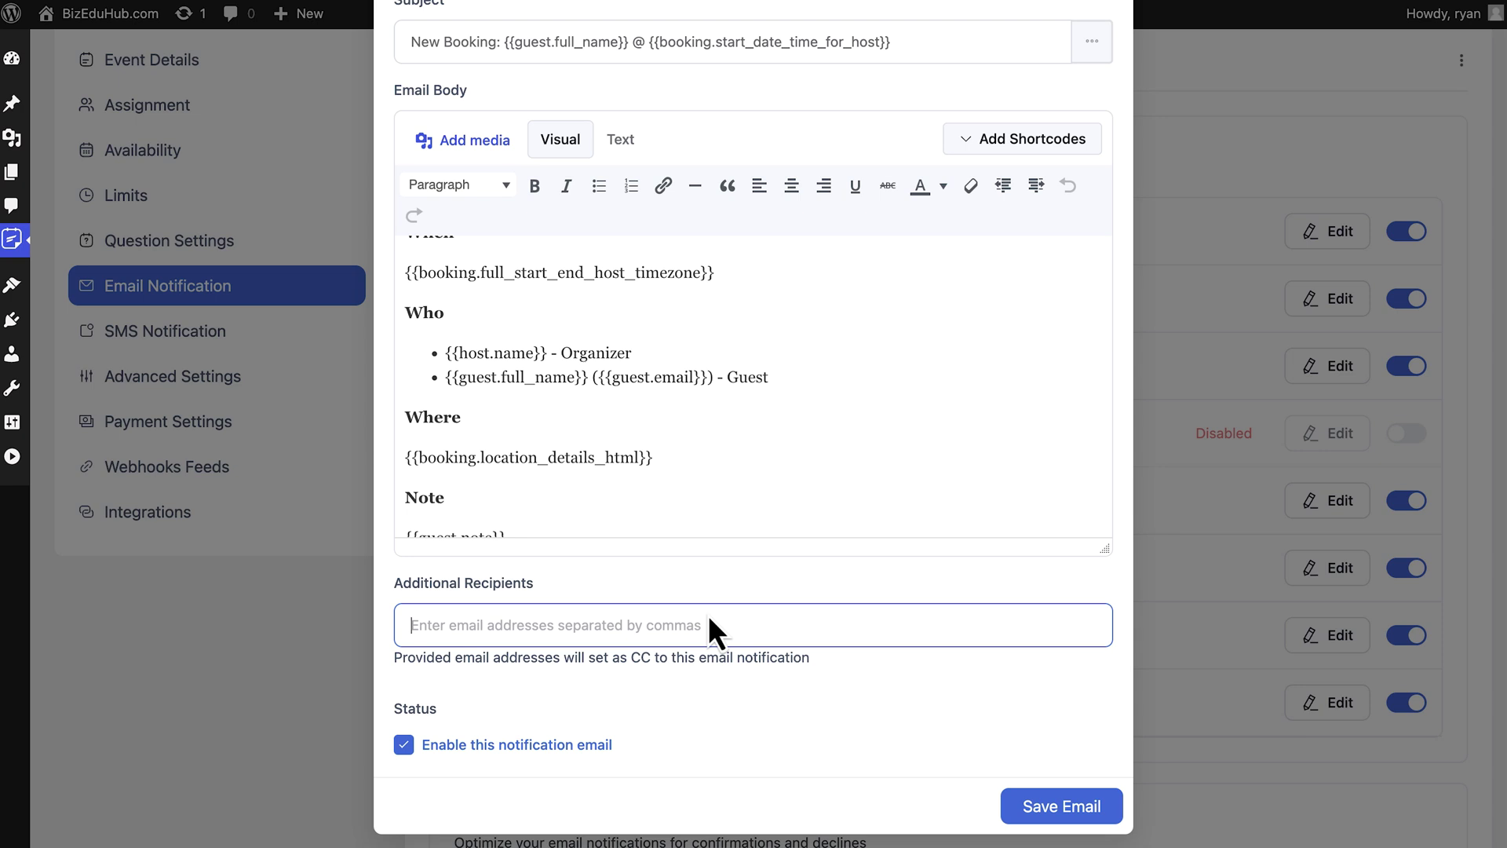
key("ctrl+v")
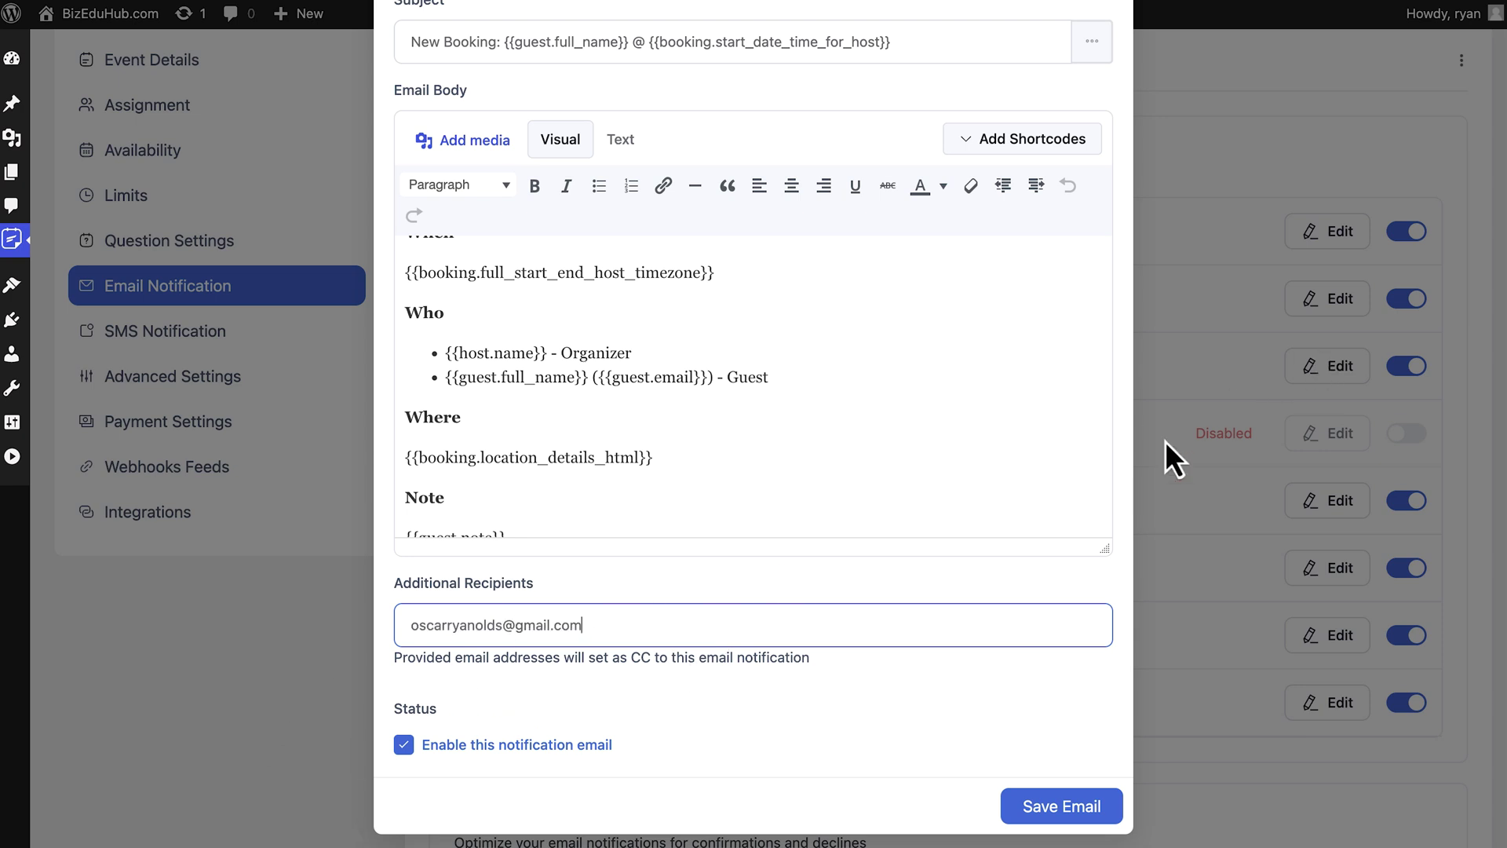
left_click(1064, 805)
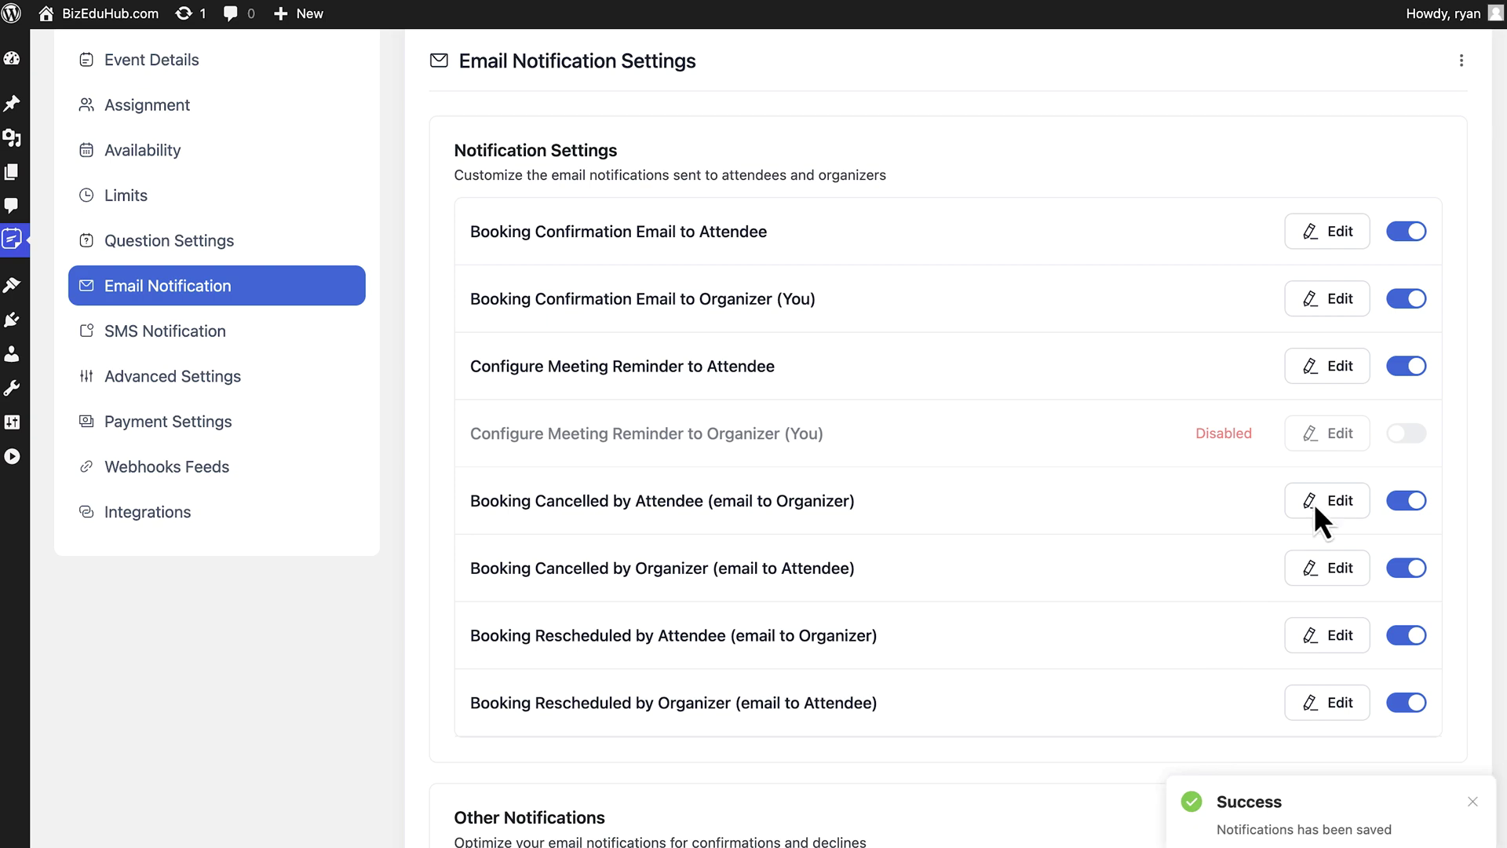
- Add a second attendee reminder at 1 Hours Before alongside the 15-minute one, and save
left_click(1339, 366)
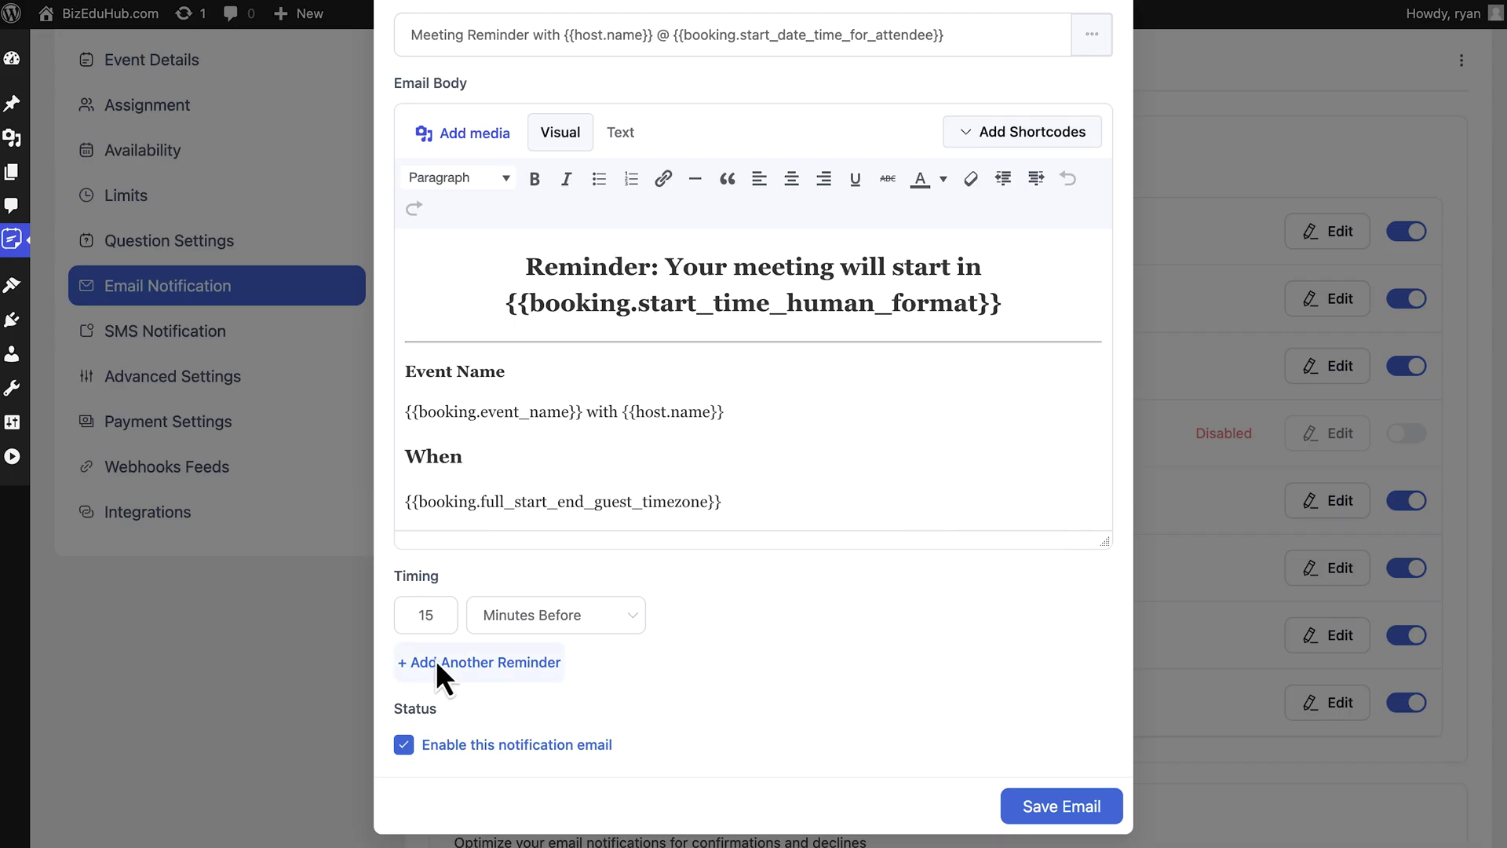
left_click(538, 628)
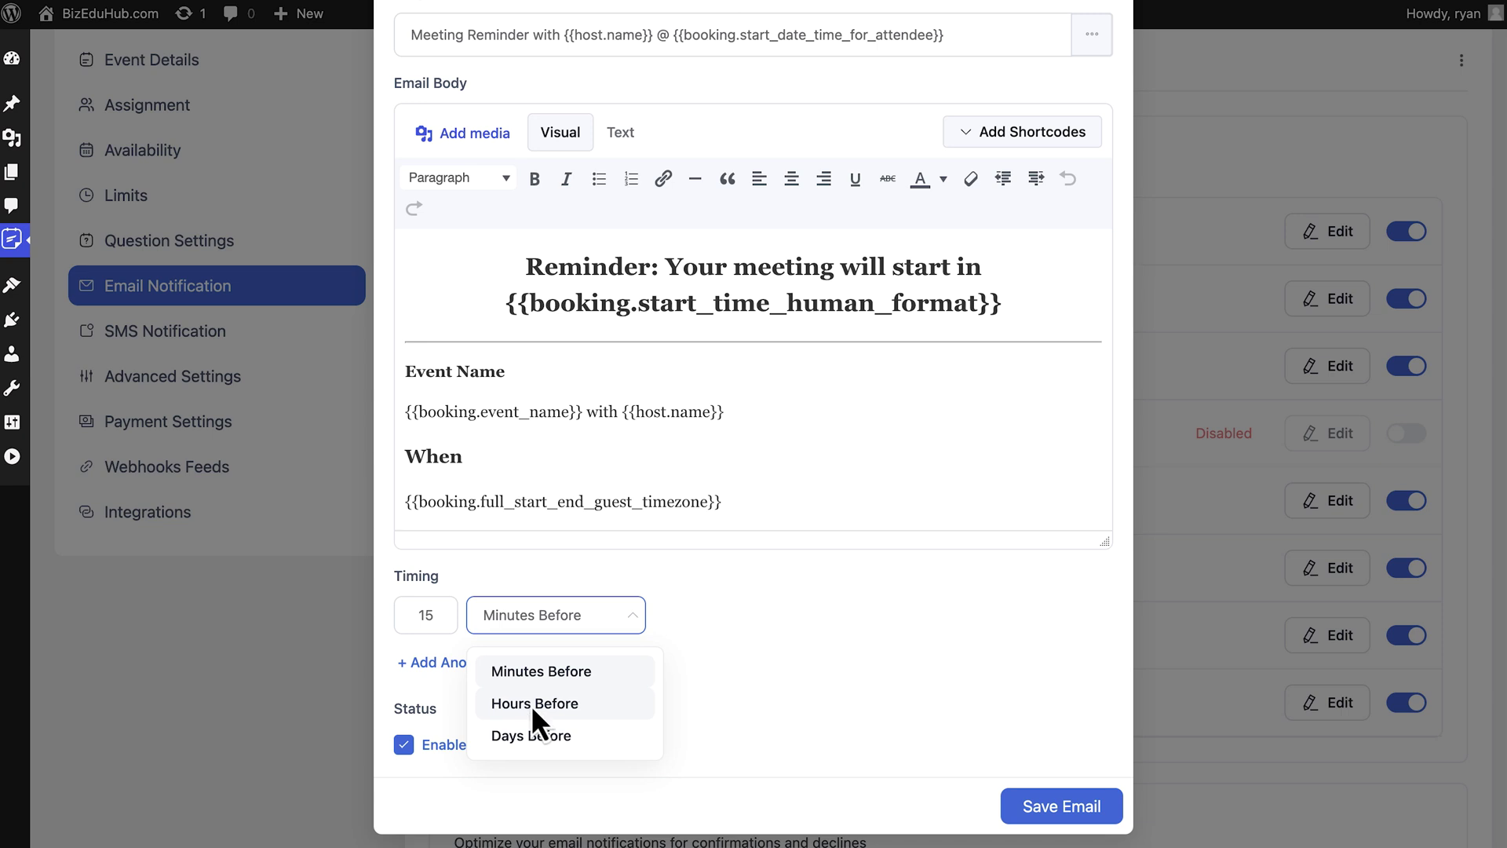
left_click(766, 628)
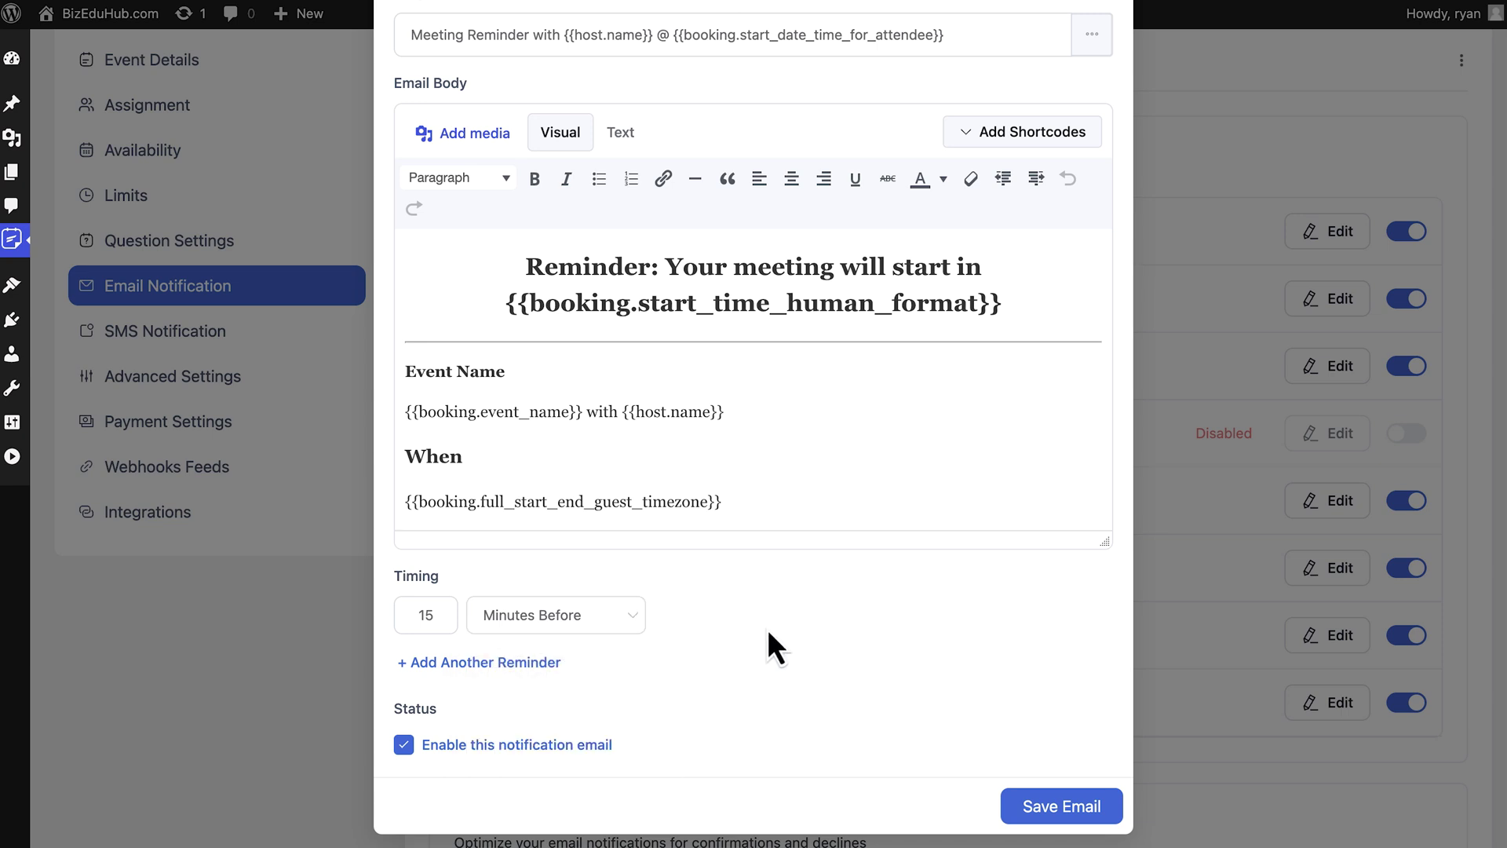
left_click(519, 661)
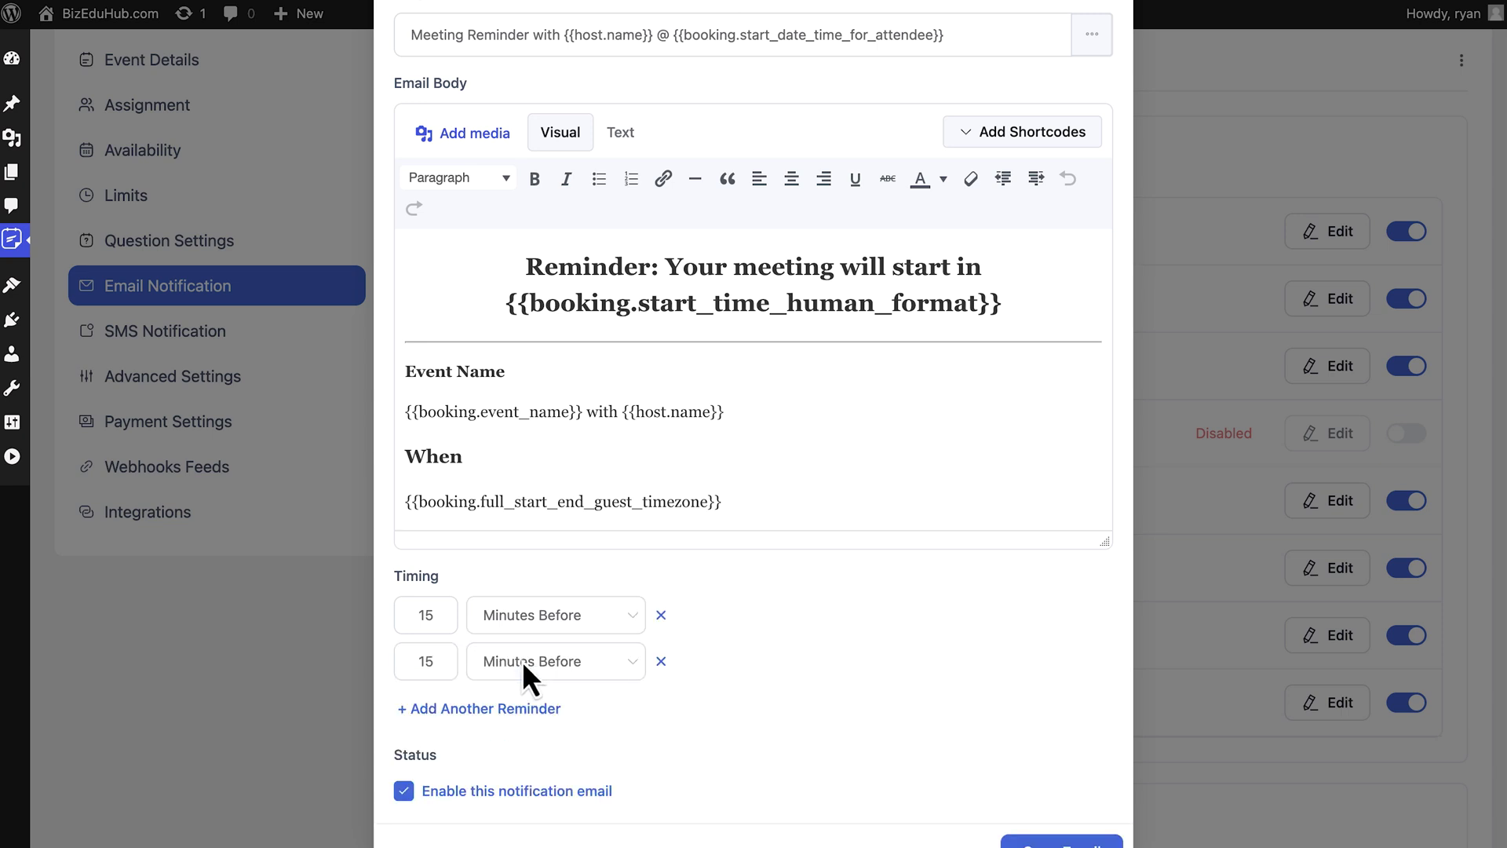
left_click(521, 661)
left_click(502, 749)
double_click(435, 666)
type("1")
scroll(1166, 702, "down", 1)
left_click(1090, 802)
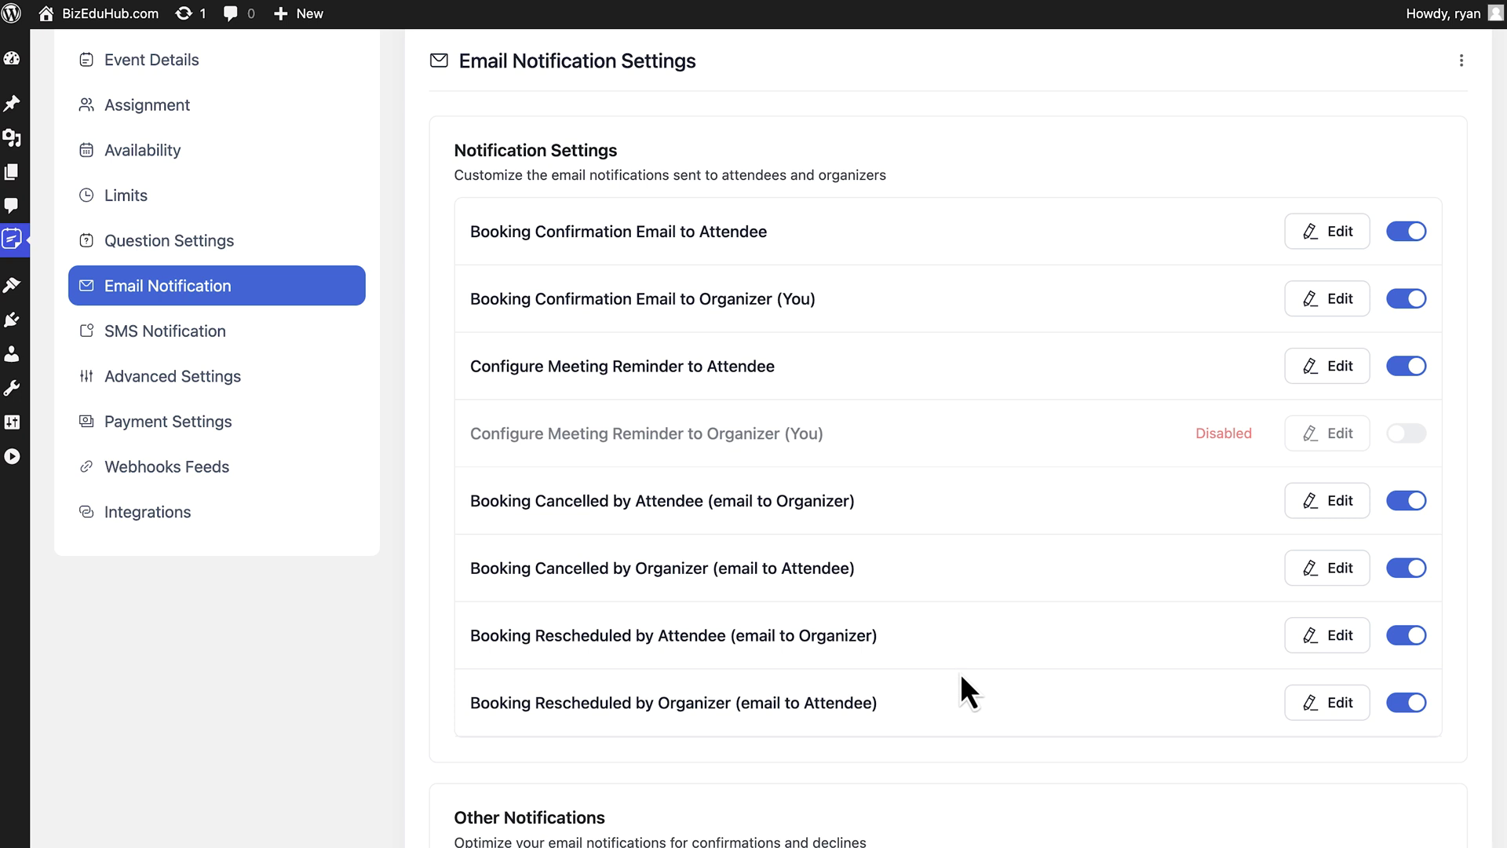
- Insert the Event Cancel Reason shortcode into the Booking Cancelled by Attendee email to the organizer
left_click(1333, 506)
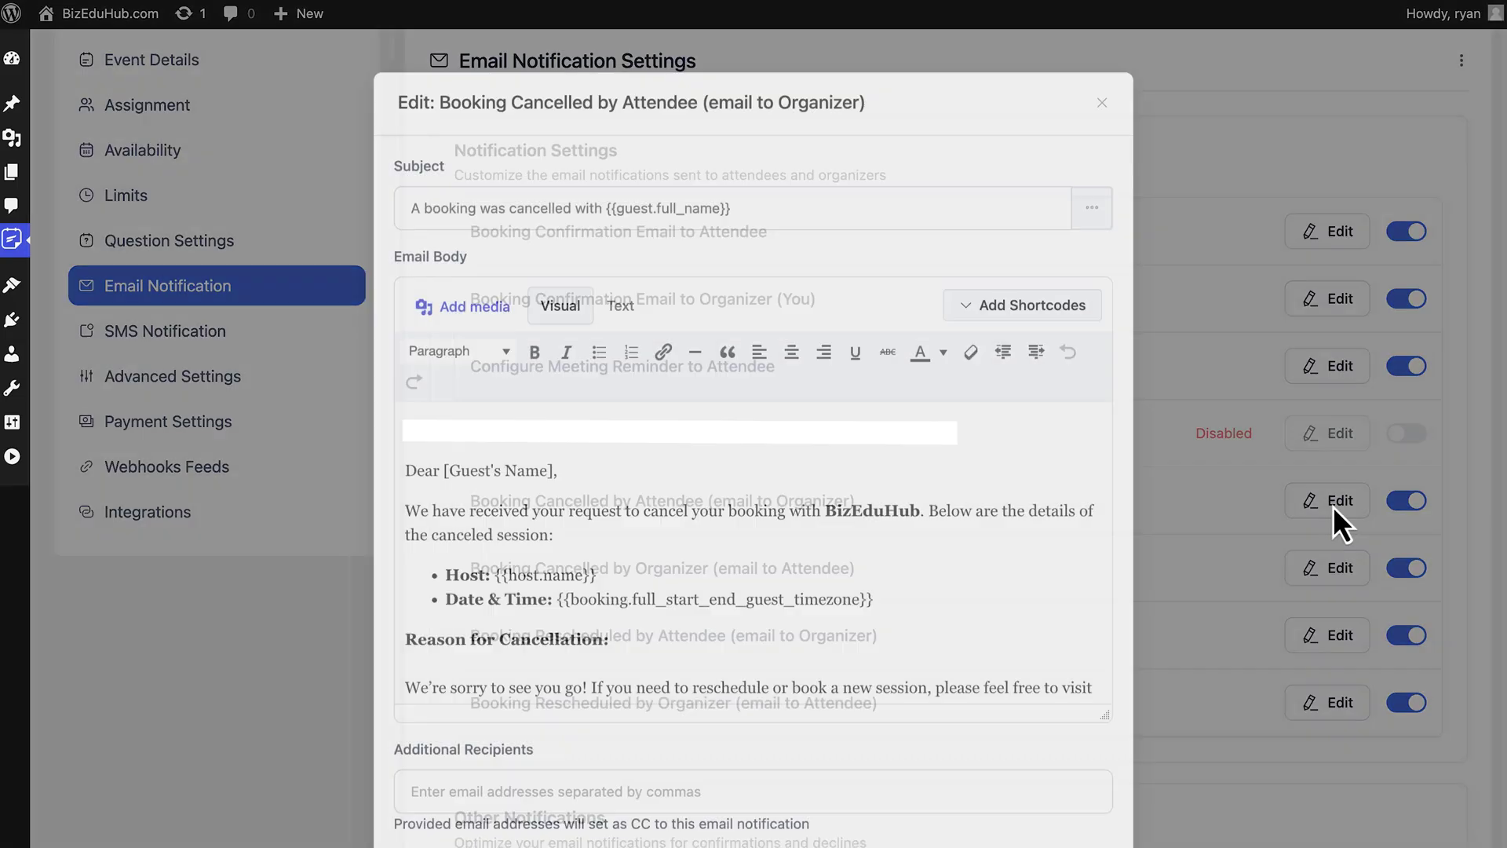
left_click(1043, 312)
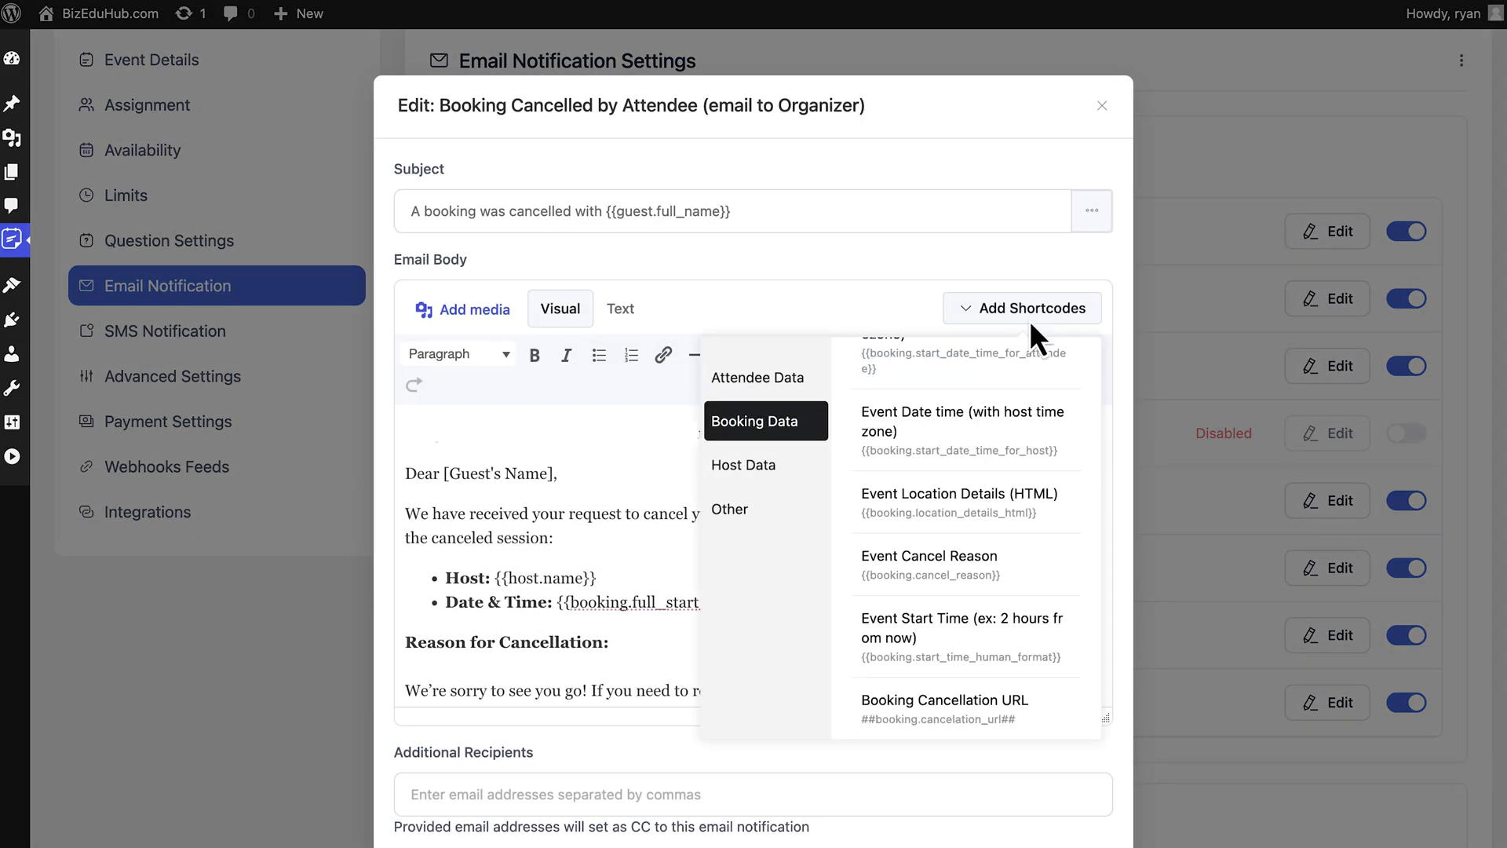
left_click(978, 578)
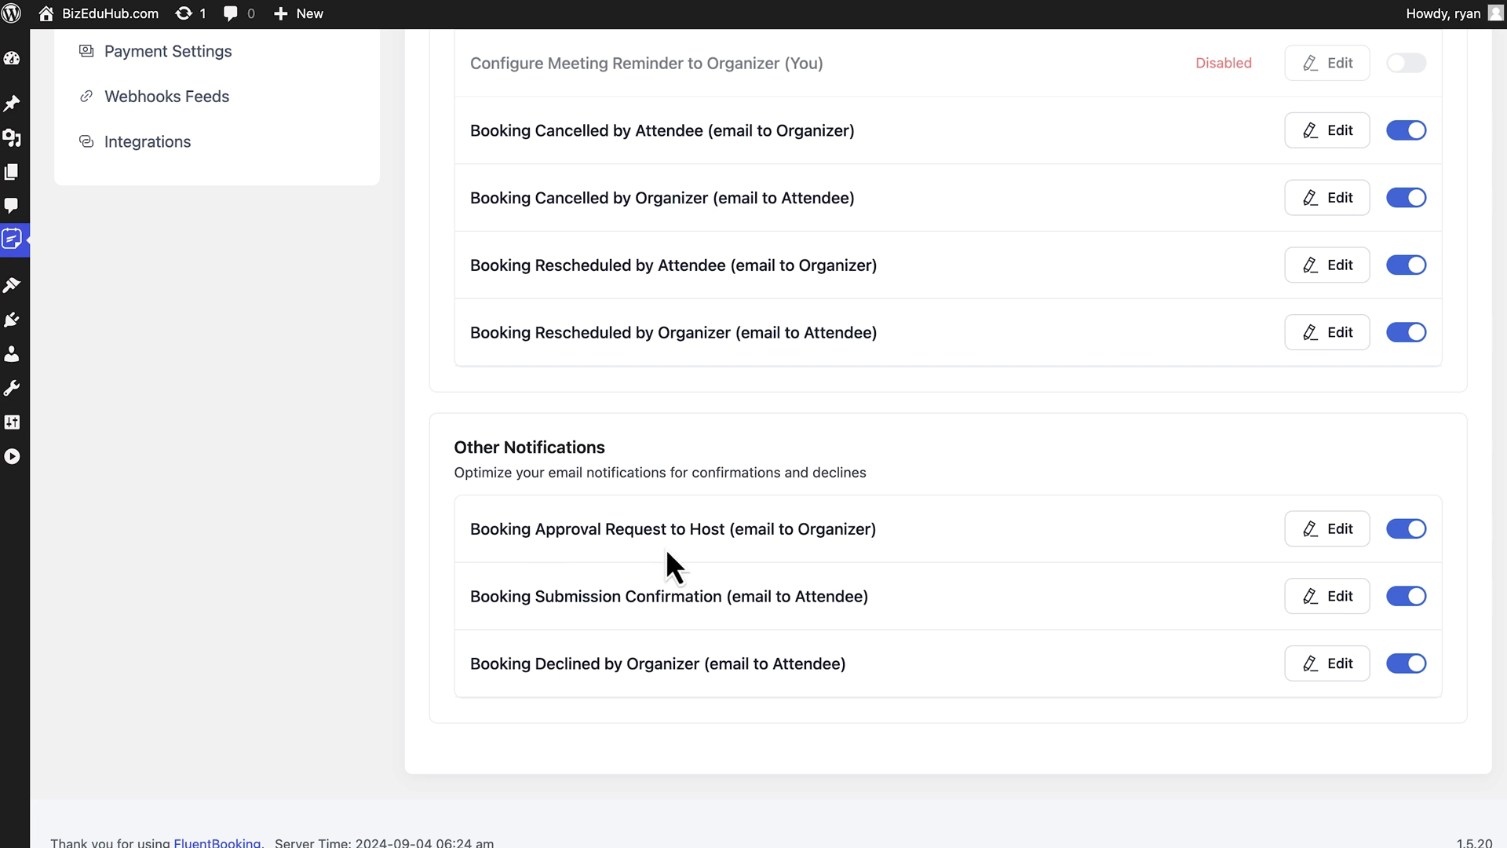
- Look over the Booking Approval Request email, then scroll through the Booking Declined by Organizer email
left_click(1351, 532)
scroll(670, 570, "down", 10)
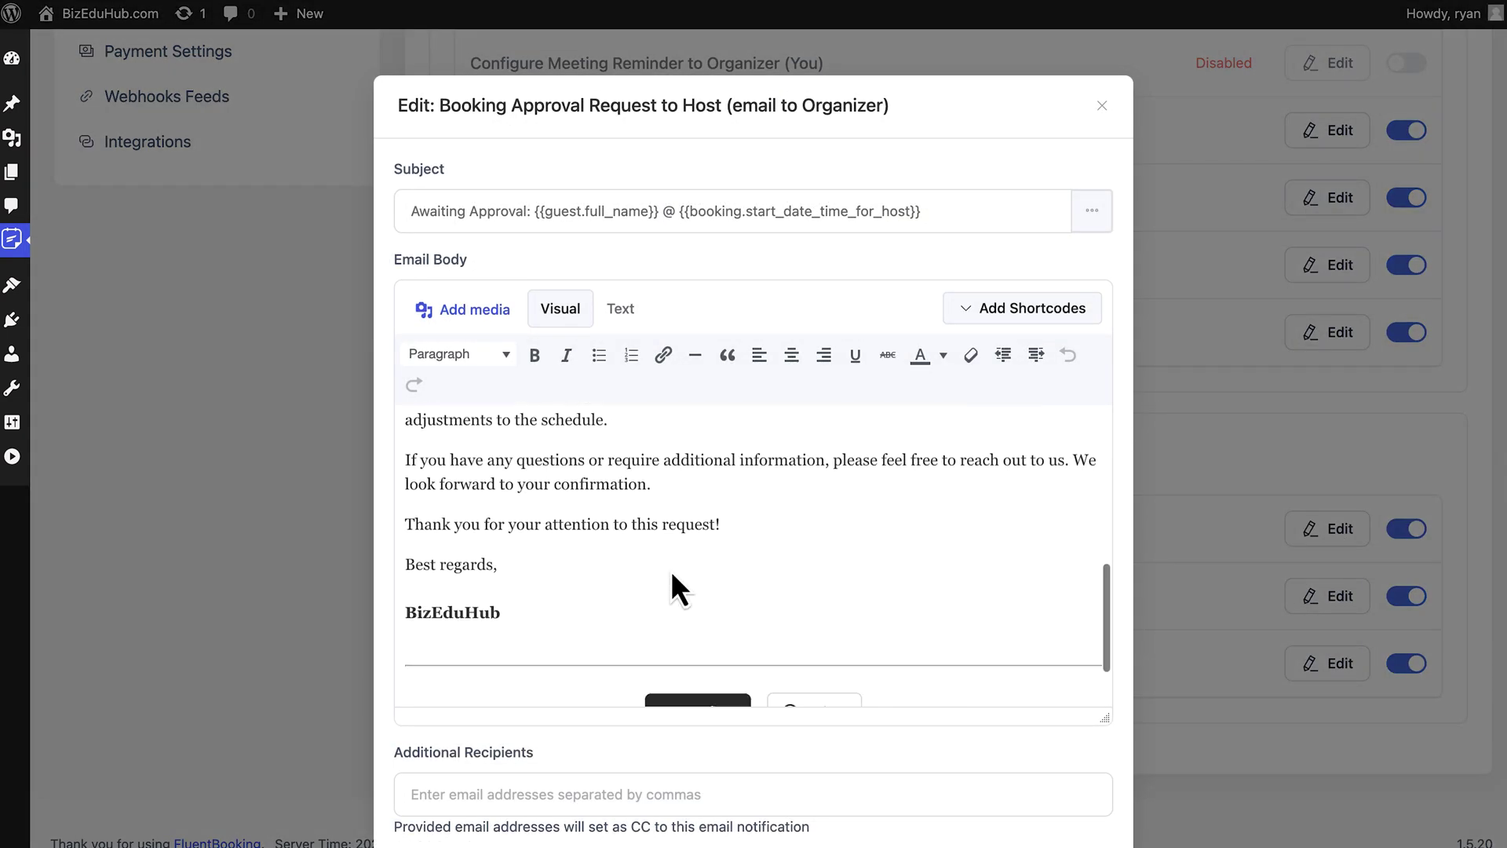
left_click(1368, 685)
left_click(1364, 678)
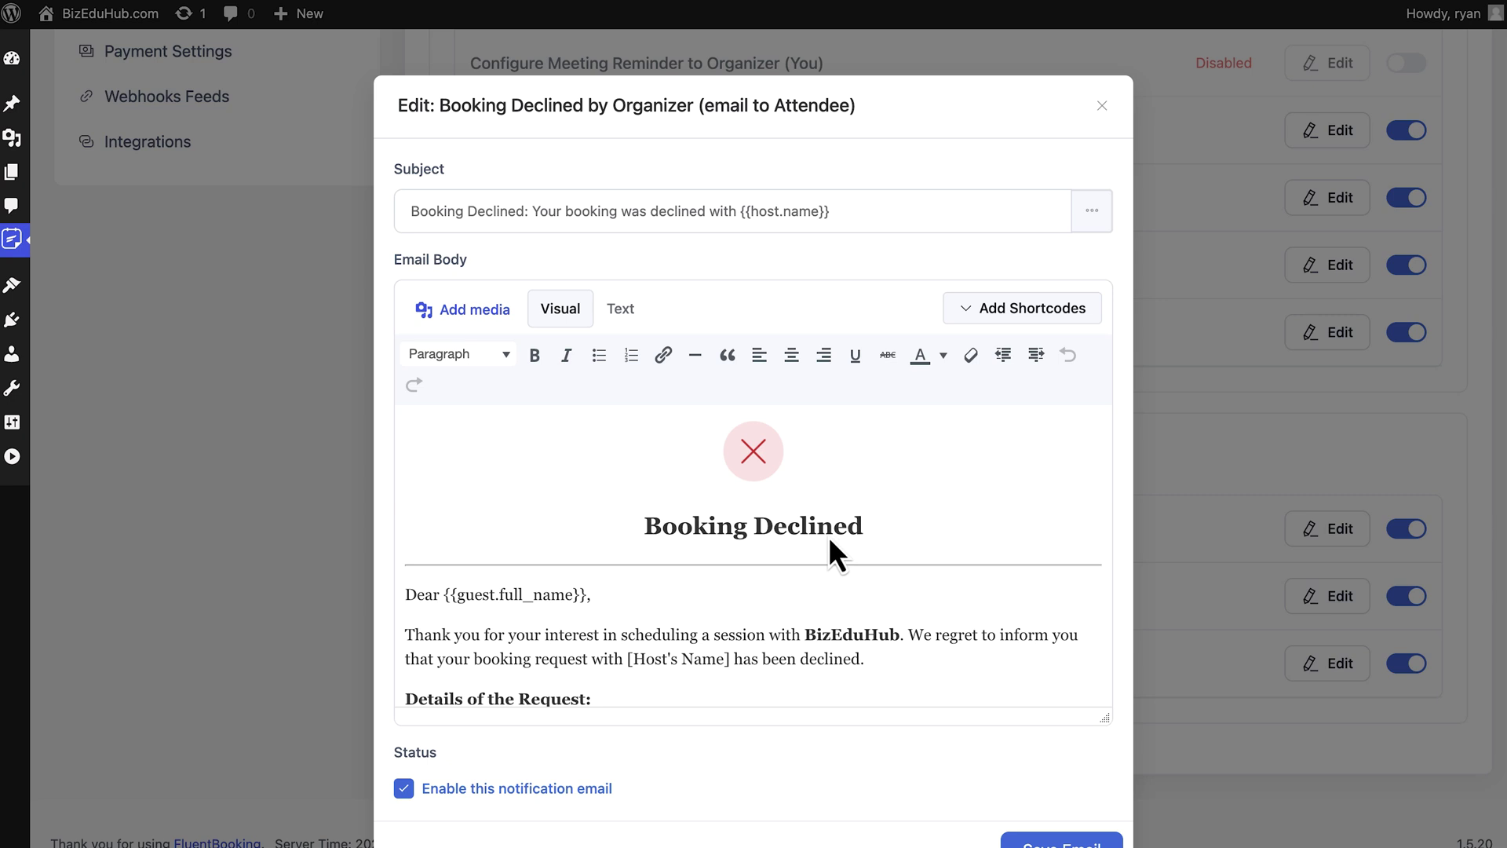
scroll(827, 535, "down", 6)
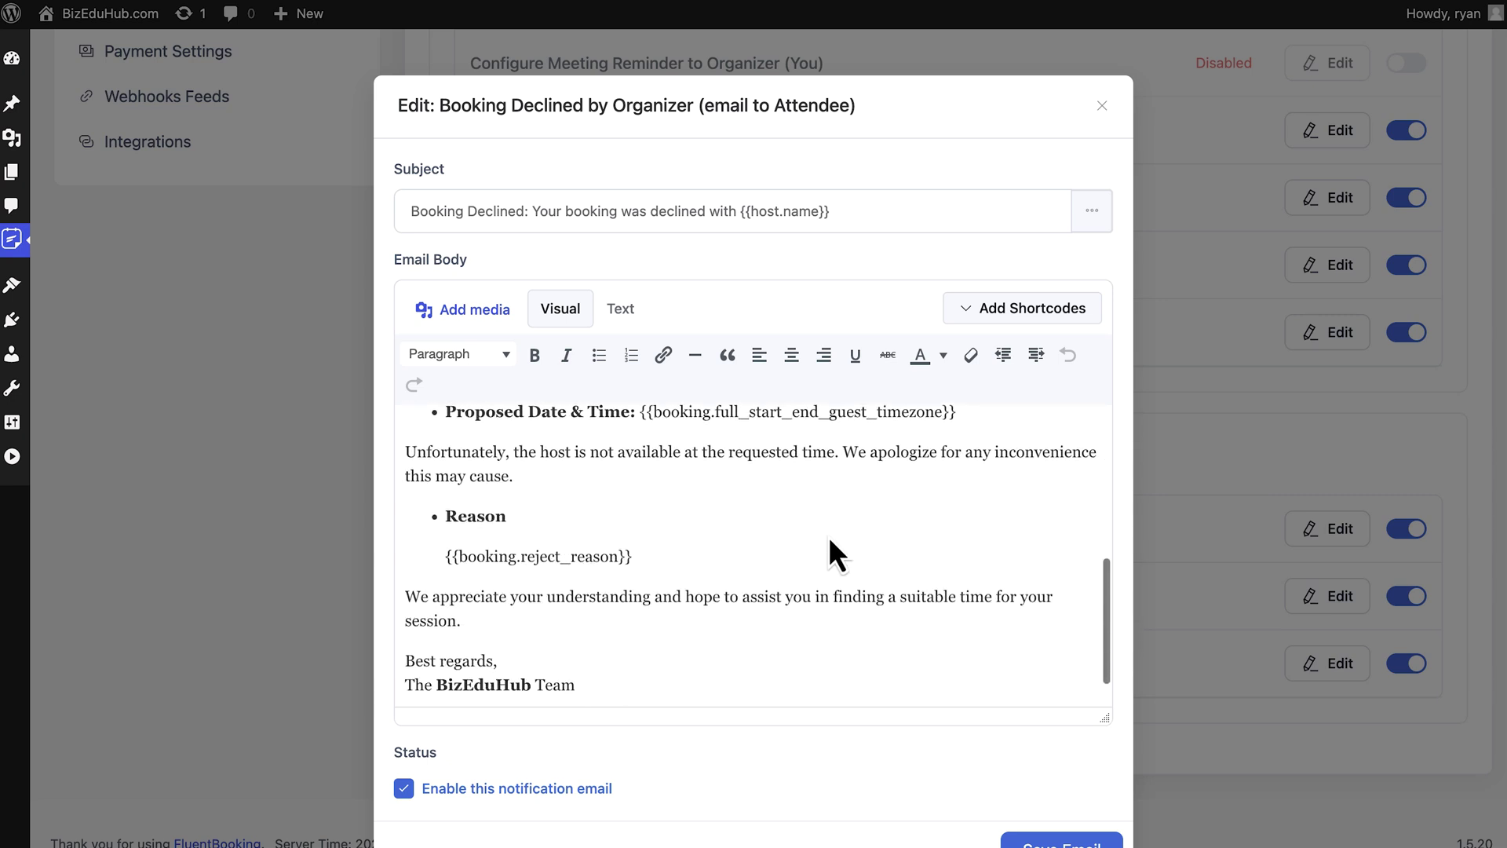
scroll(1185, 751, "down", 1)
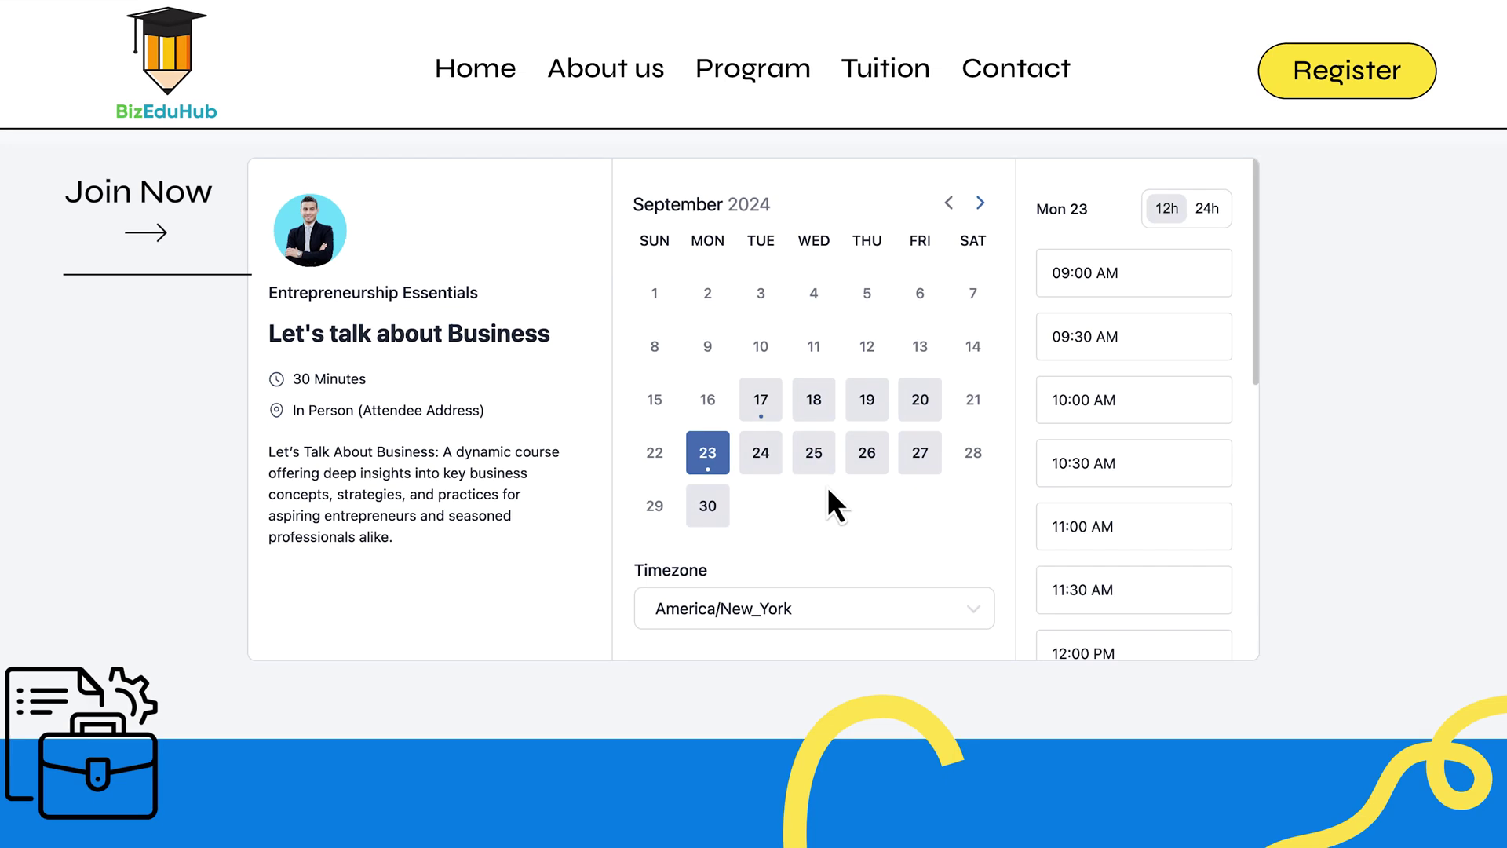
- Book the 09:00 AM slot on September 23, 2024 with the attendee's details
left_click(1190, 292)
left_click(1199, 276)
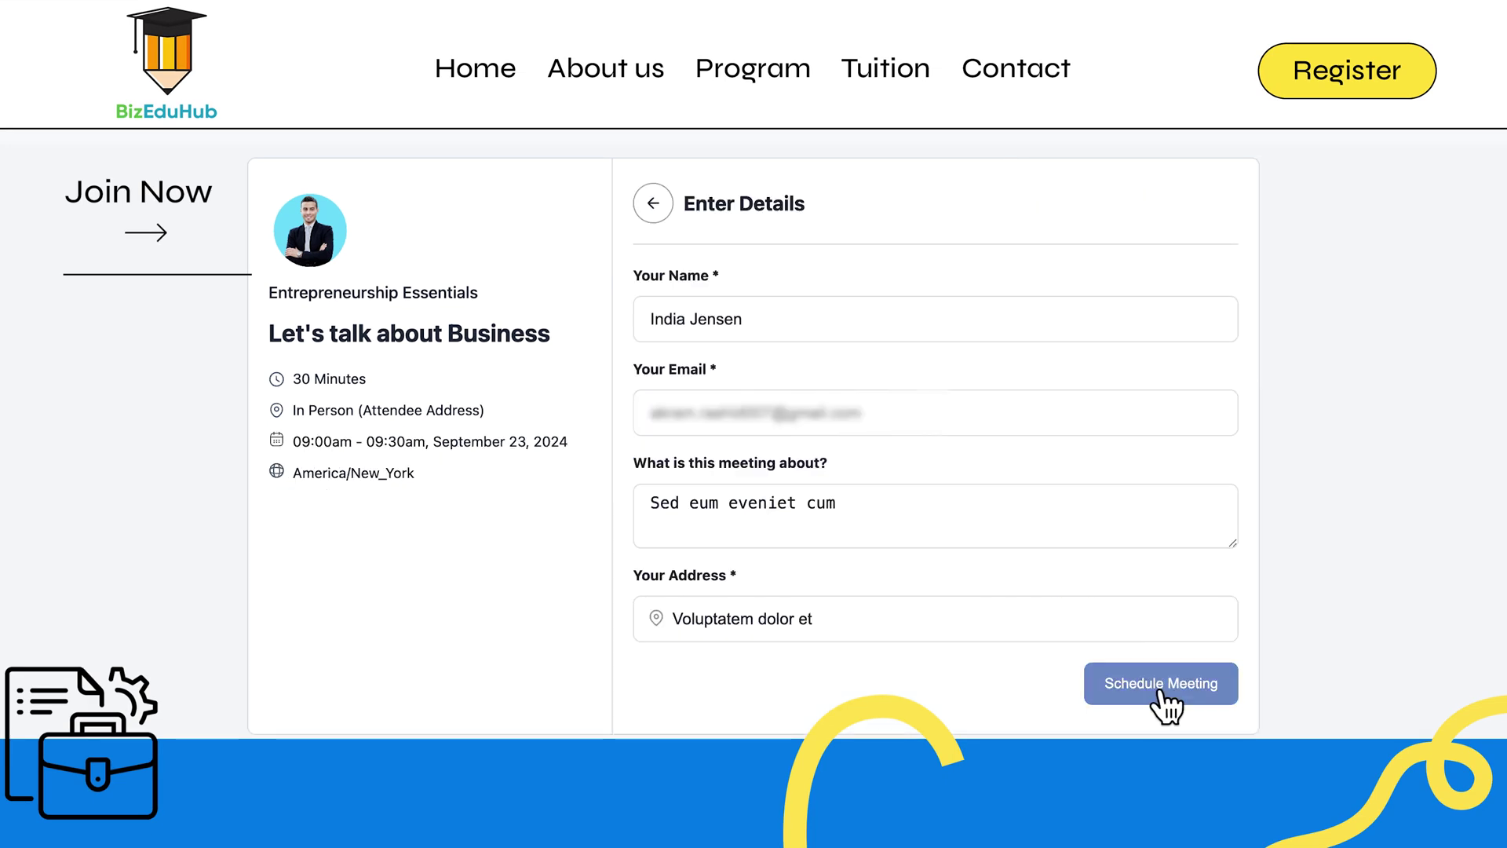
left_click(1161, 693)
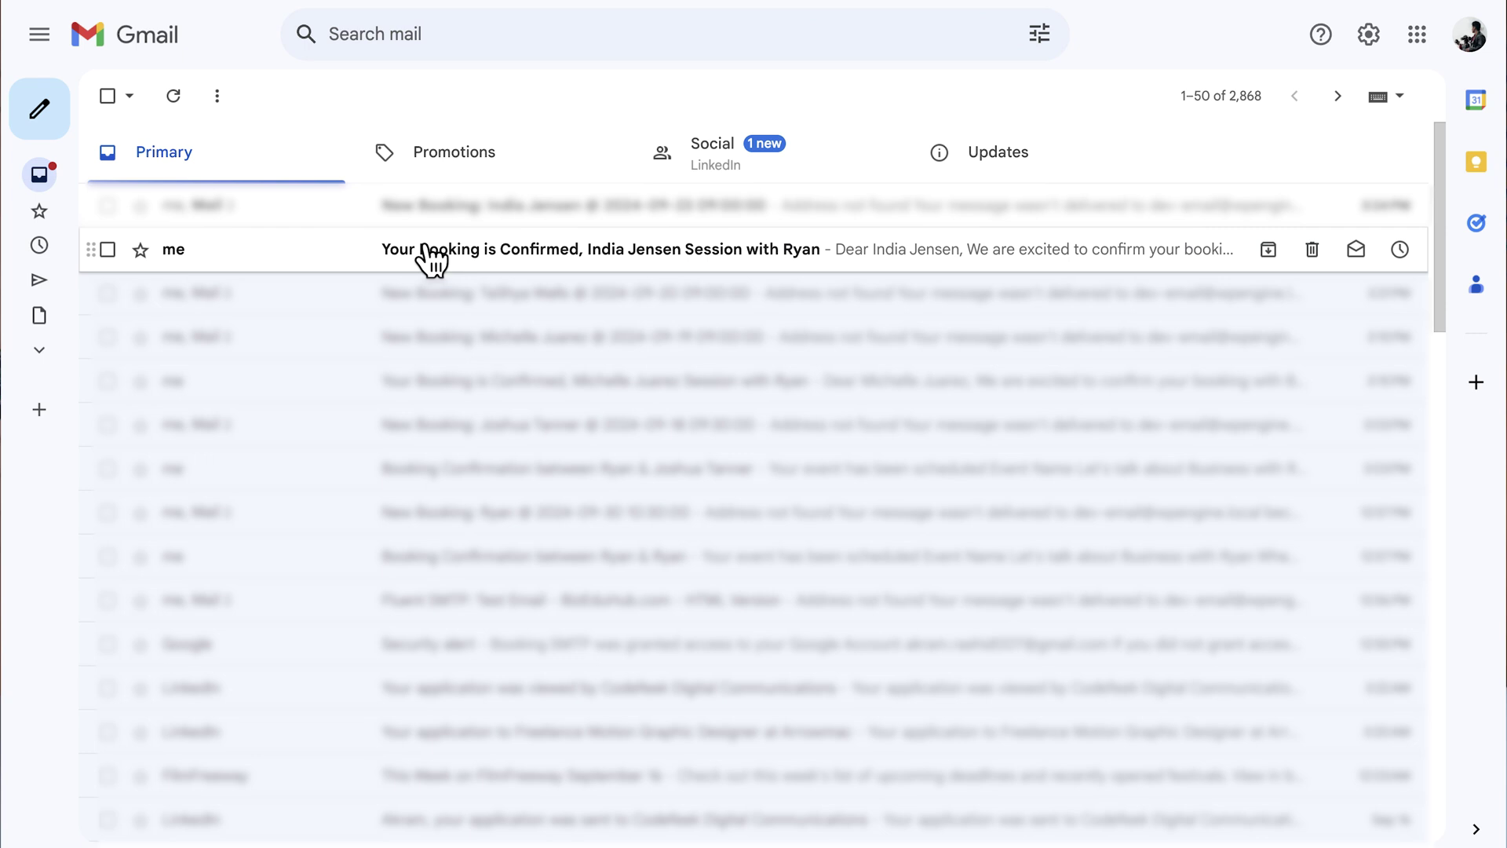
- Open the 'Your Booking is Confirmed' email in Gmail and scroll down to its body
left_click(430, 252)
scroll(1153, 479, "down", 5)
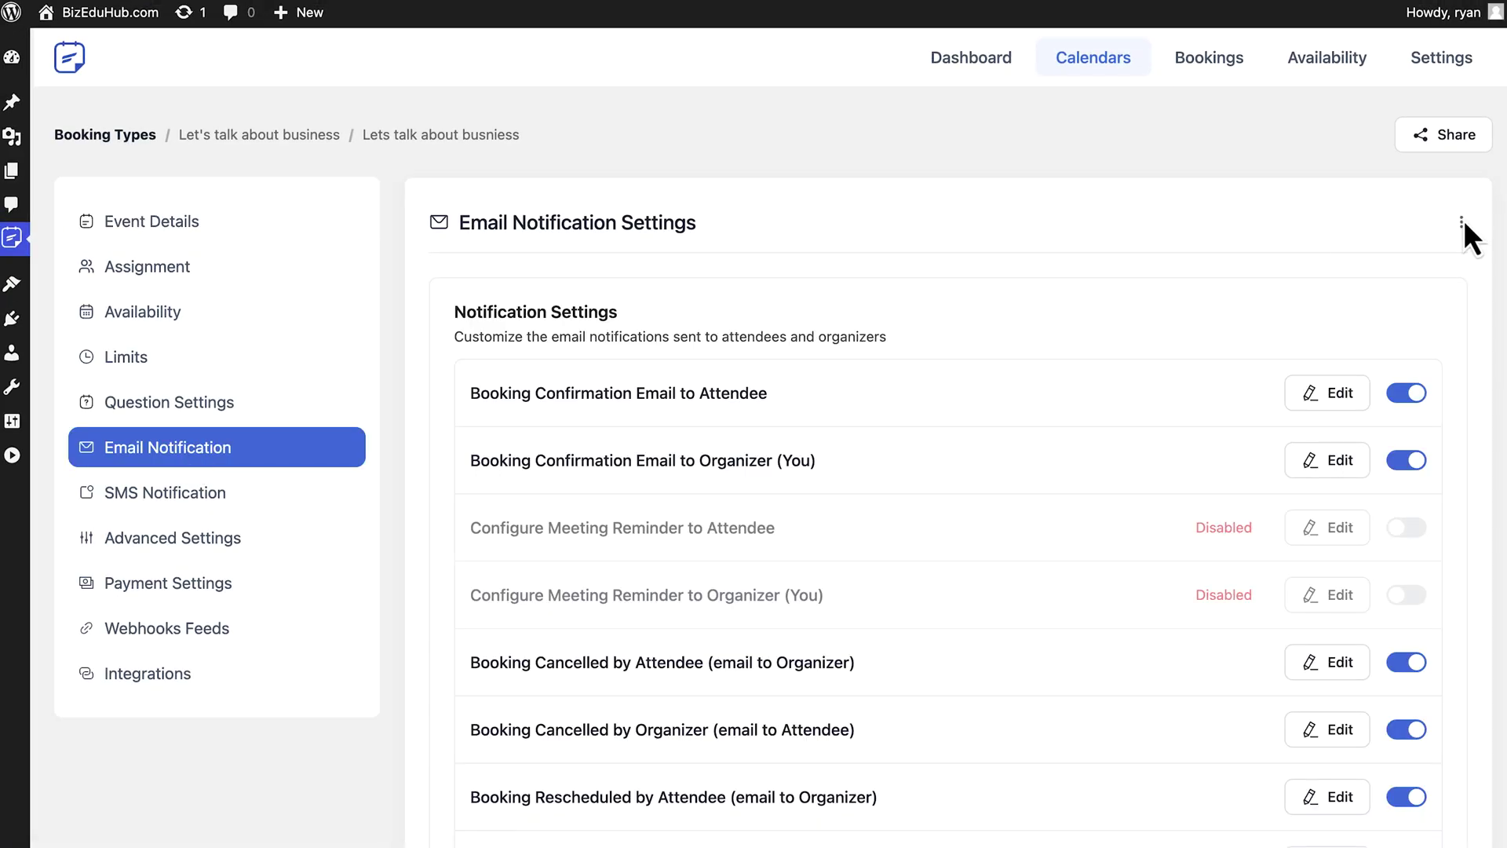
- Clone the notification settings, selecting Financial Planning Consultation as the target event
left_click(1462, 222)
left_click(1448, 271)
left_click(1039, 157)
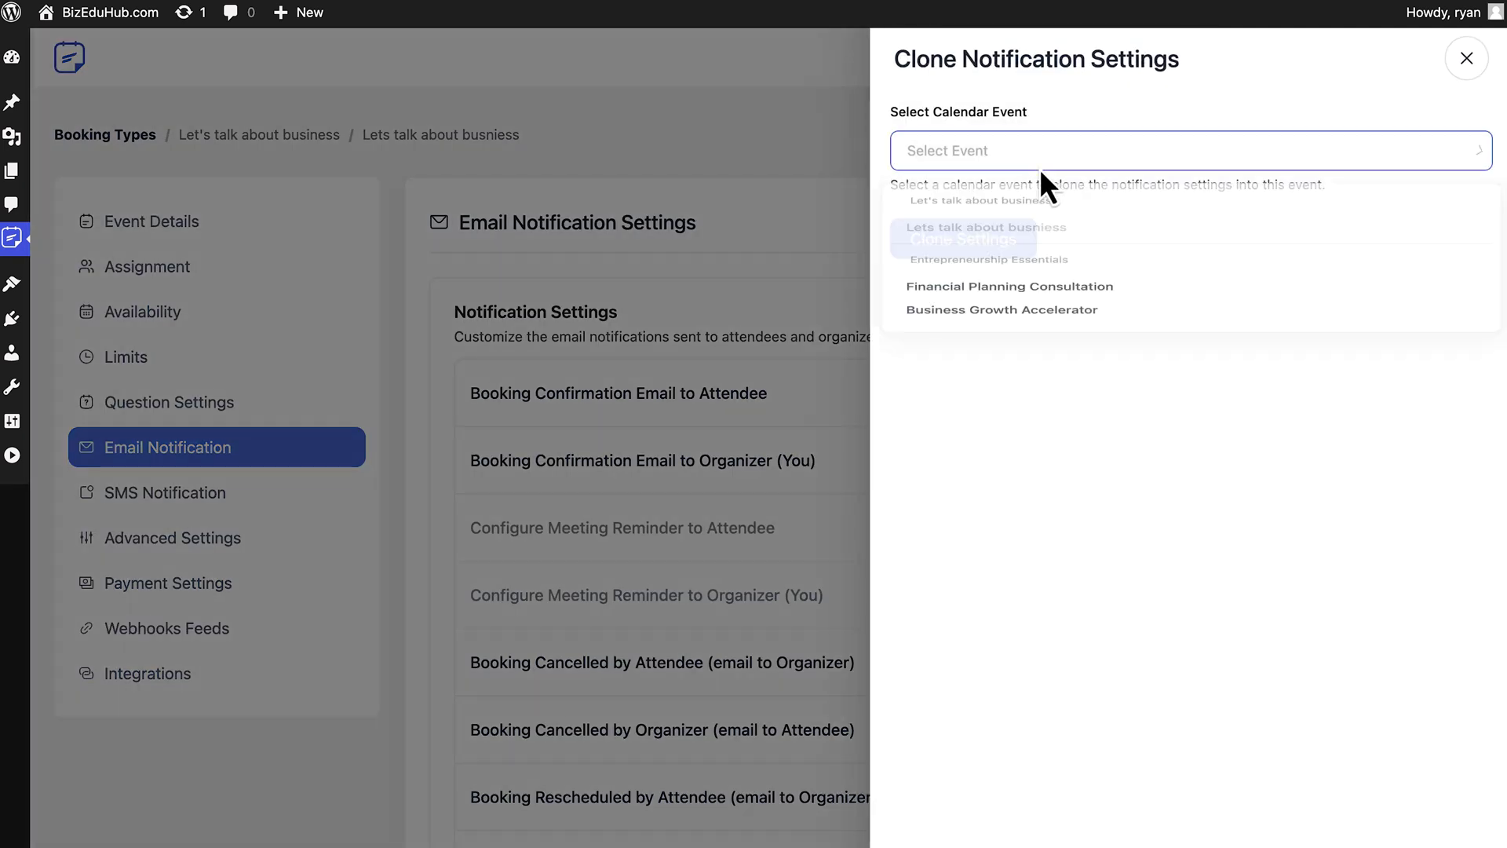